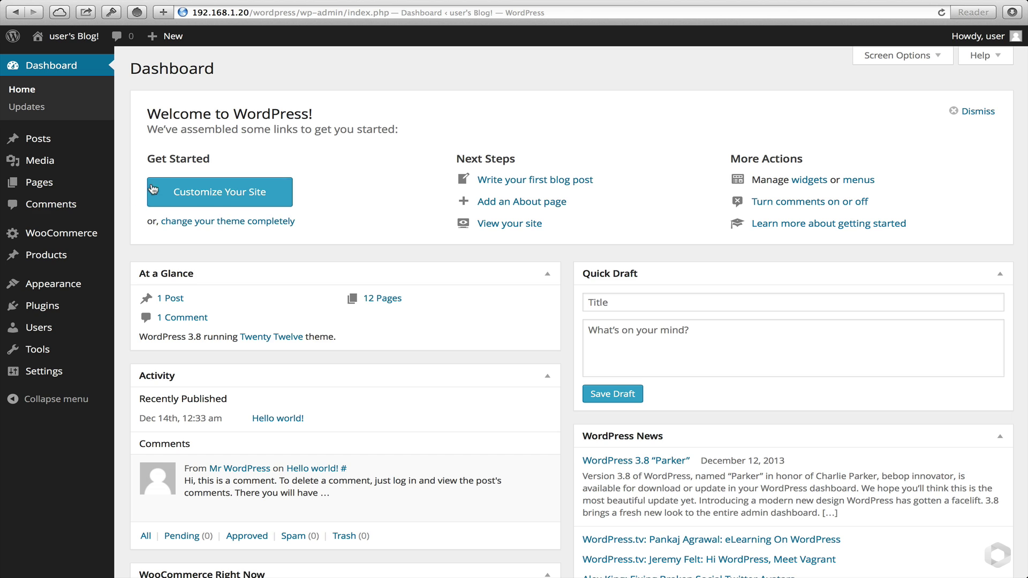
# Upload WC-Shipping-FedEx.zip through Plugins > Add New and install it.
pyautogui.moveTo(81, 232)
pyautogui.click(141, 286)
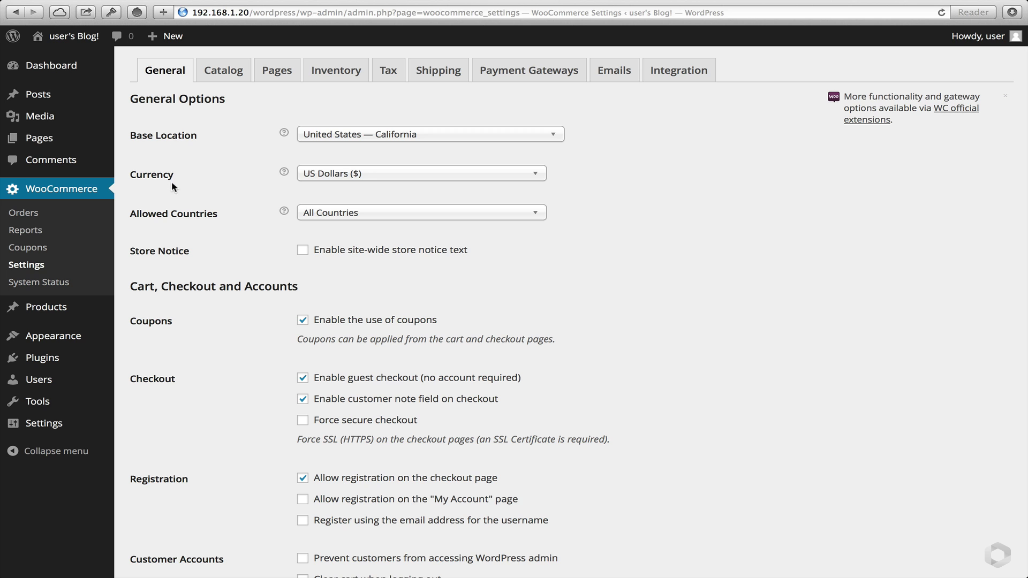
pyautogui.moveTo(92, 361)
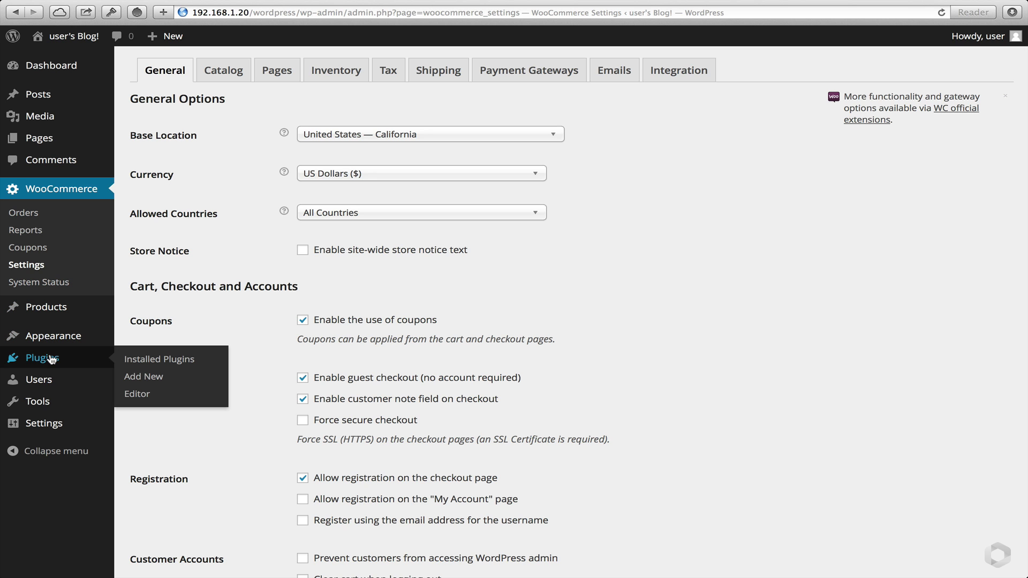
pyautogui.click(143, 377)
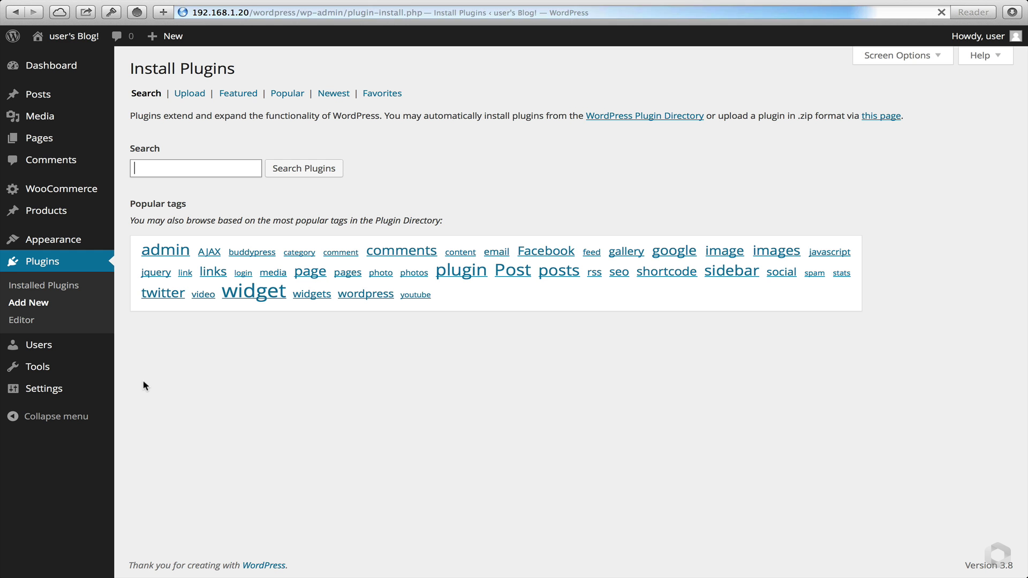
pyautogui.click(190, 94)
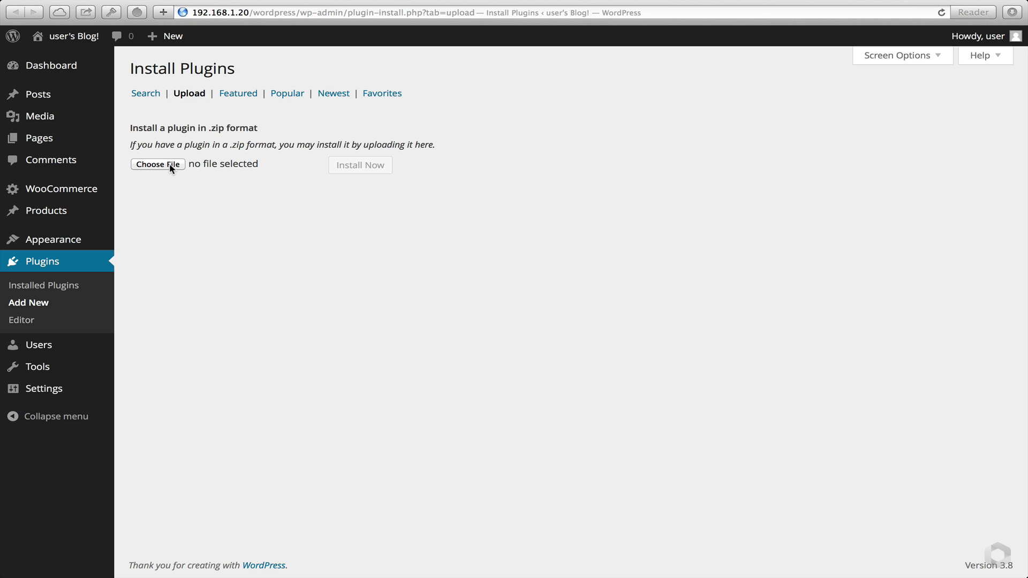
pyautogui.click(170, 163)
pyautogui.click(606, 63)
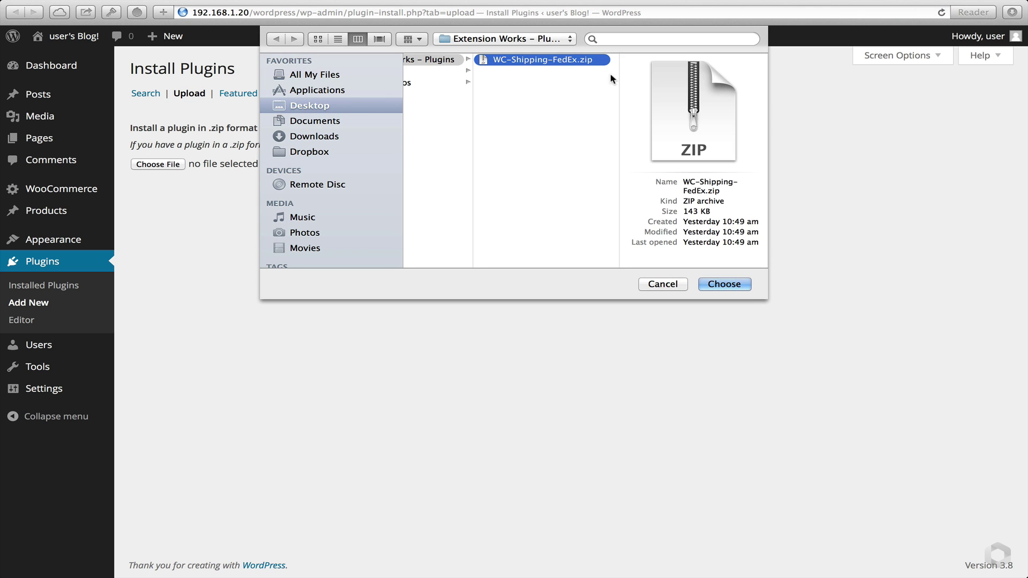
pyautogui.click(724, 284)
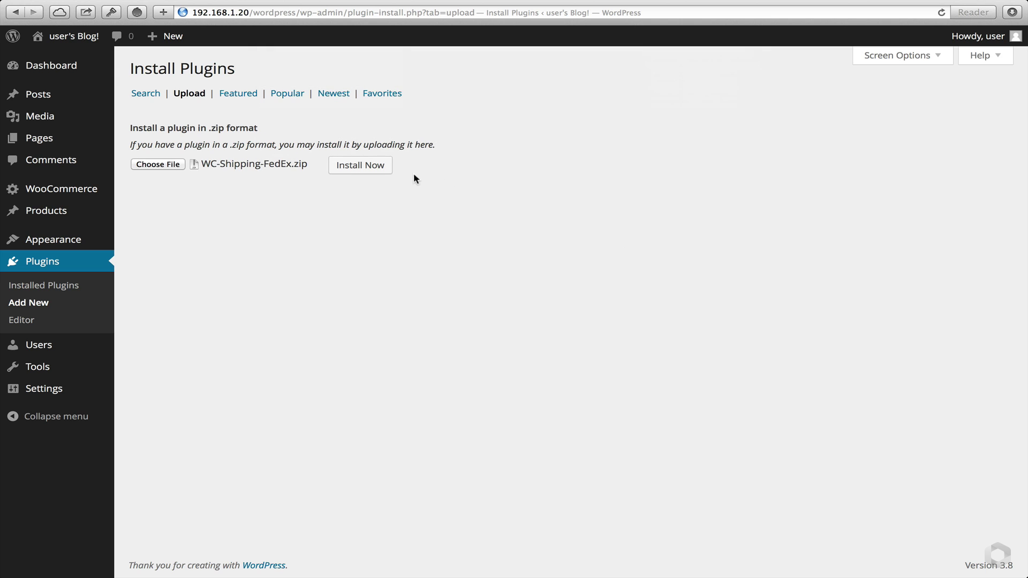
pyautogui.click(374, 168)
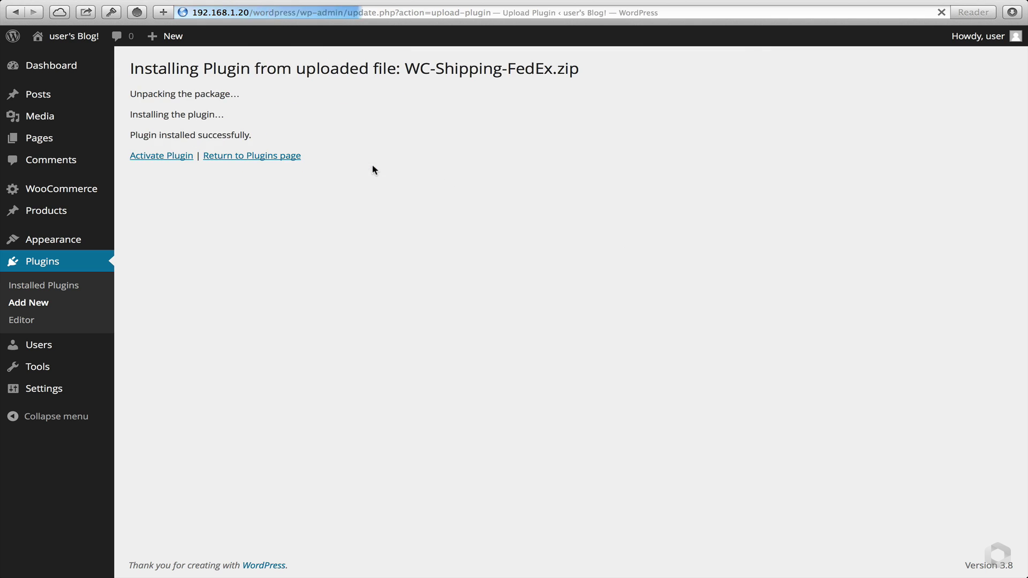
# Activate WooCommerce FedEx, then install and activate the Extension Works Framework plugin.
pyautogui.click(180, 158)
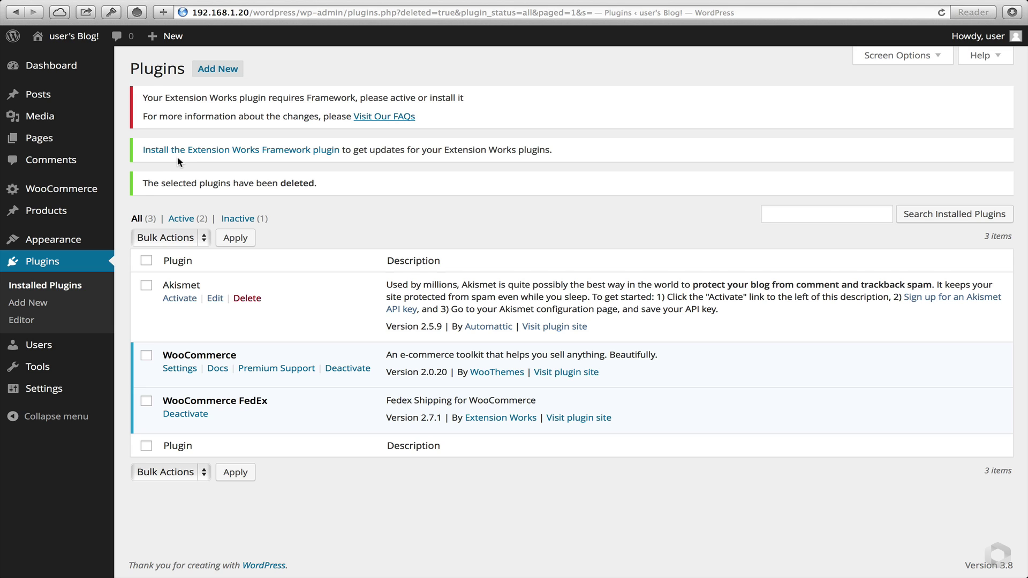
pyautogui.click(183, 151)
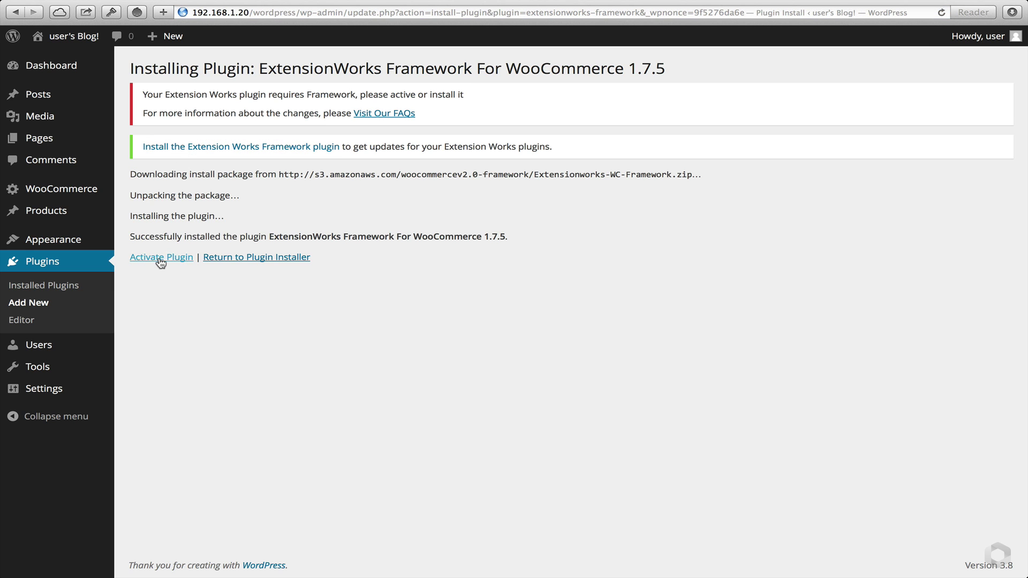
pyautogui.click(160, 258)
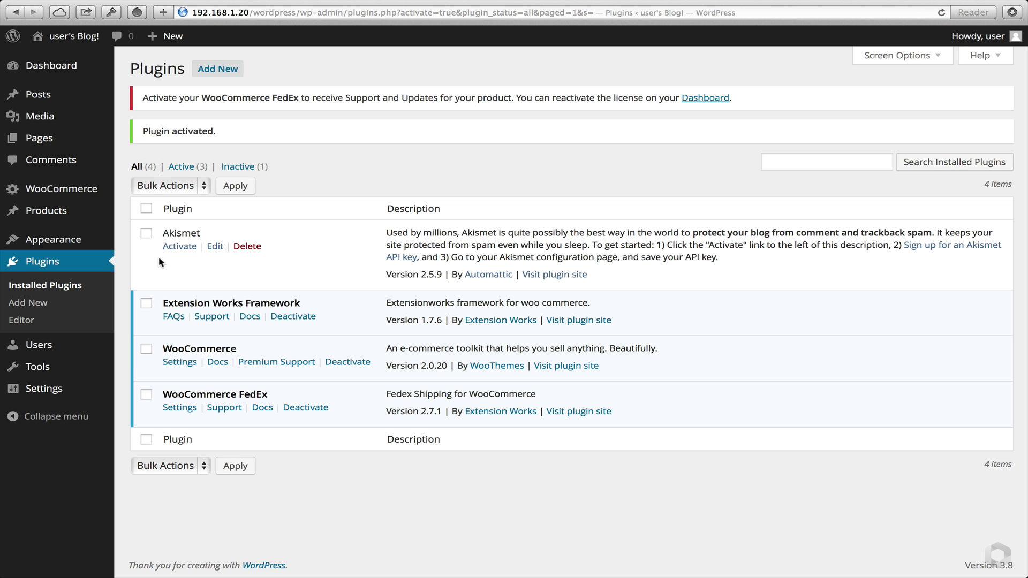
# Fill in the saved WooCommerce FedEx licence key on the ExtensionWorks licence page and activate it.
pyautogui.click(695, 98)
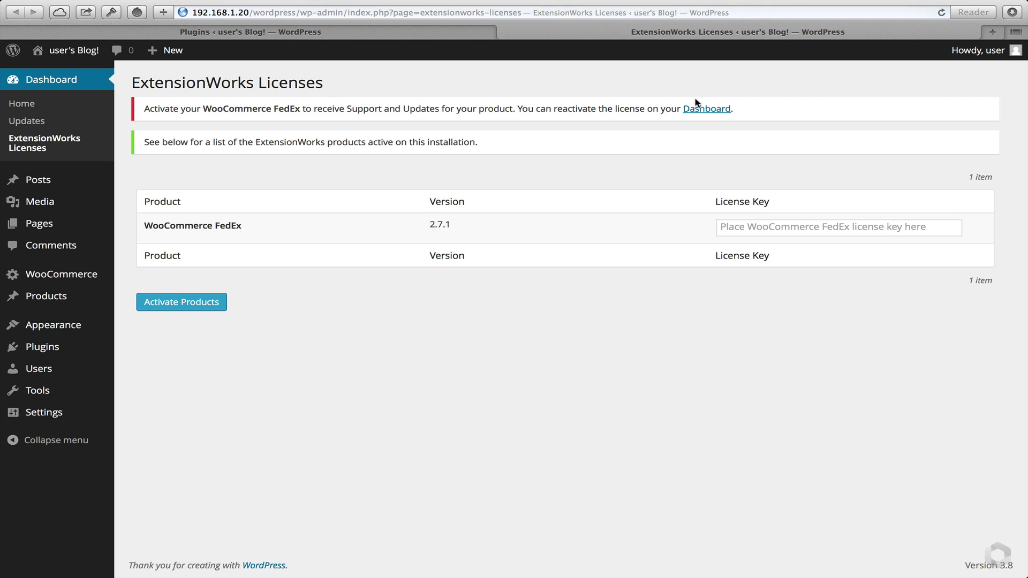
pyautogui.click(753, 220)
pyautogui.press('Down')
pyautogui.press('Down')
pyautogui.press('Return')
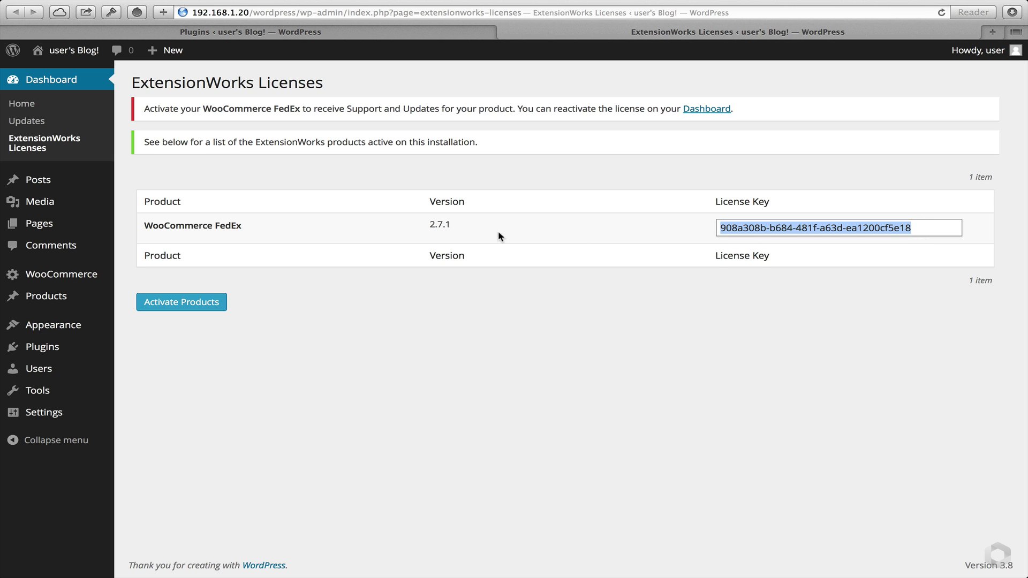
pyautogui.click(186, 304)
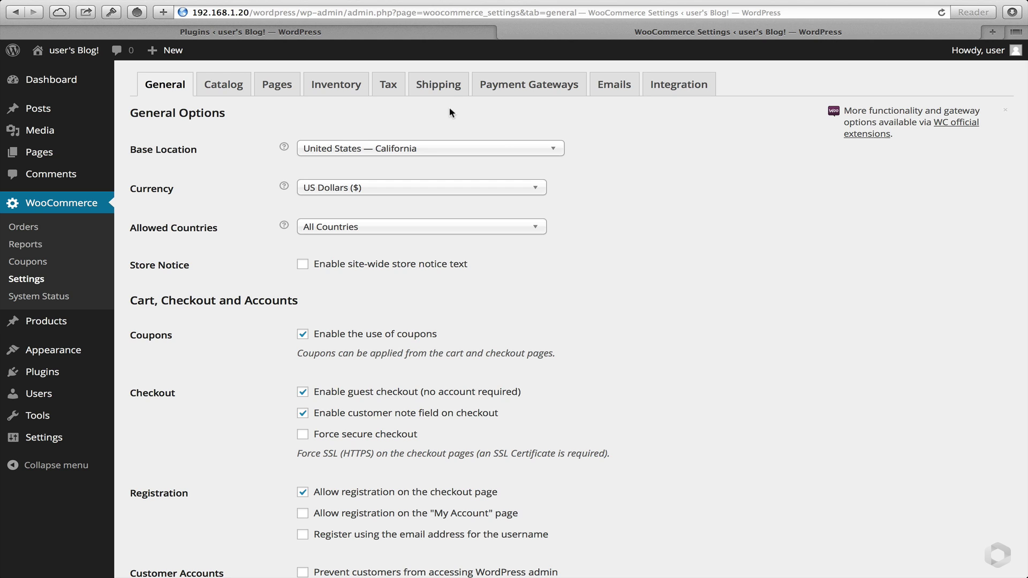
# Go to WooCommerce Shipping settings and open the FedEx section.
pyautogui.click(444, 91)
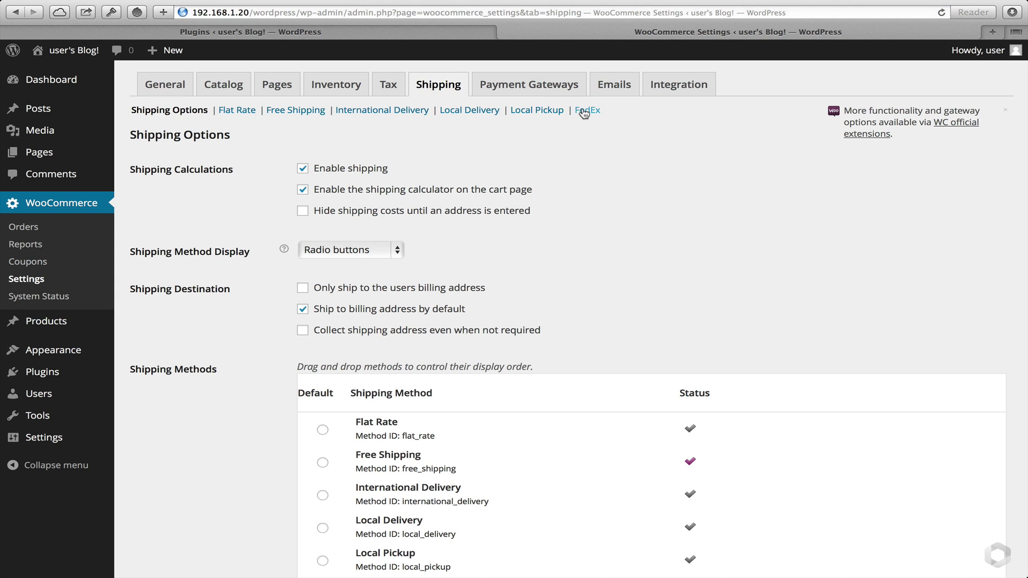
pyautogui.click(584, 113)
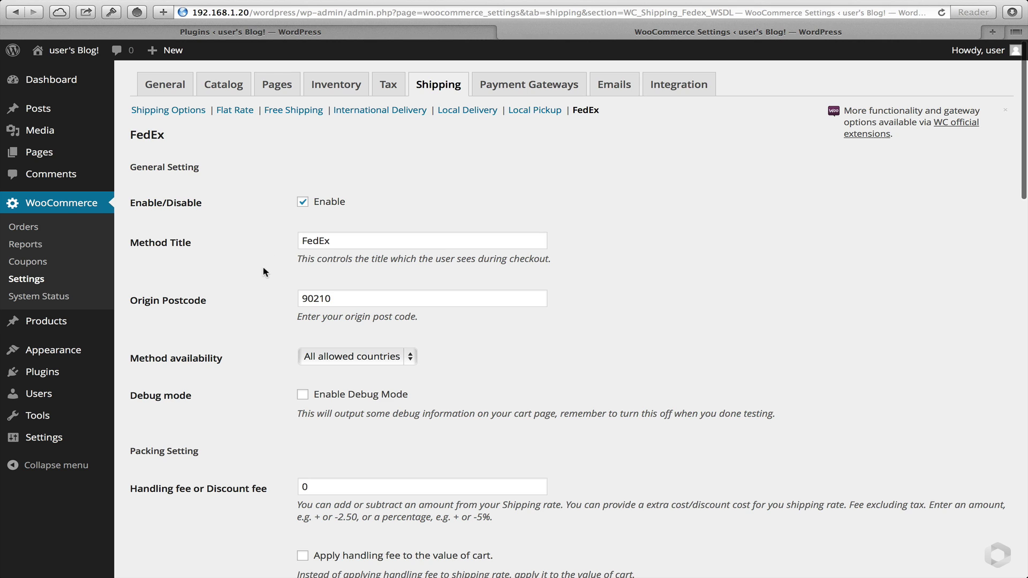
# Set FedEx method availability to Specific Countries with United States as the target country.
pyautogui.scroll(-2, 263, 270)
pyautogui.click(347, 267)
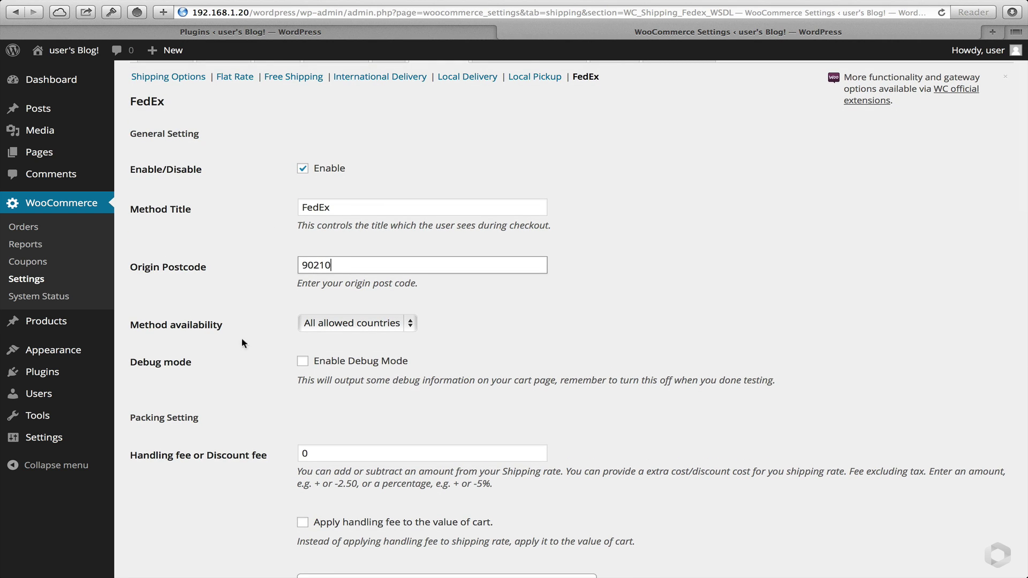
pyautogui.scroll(-2, 254, 363)
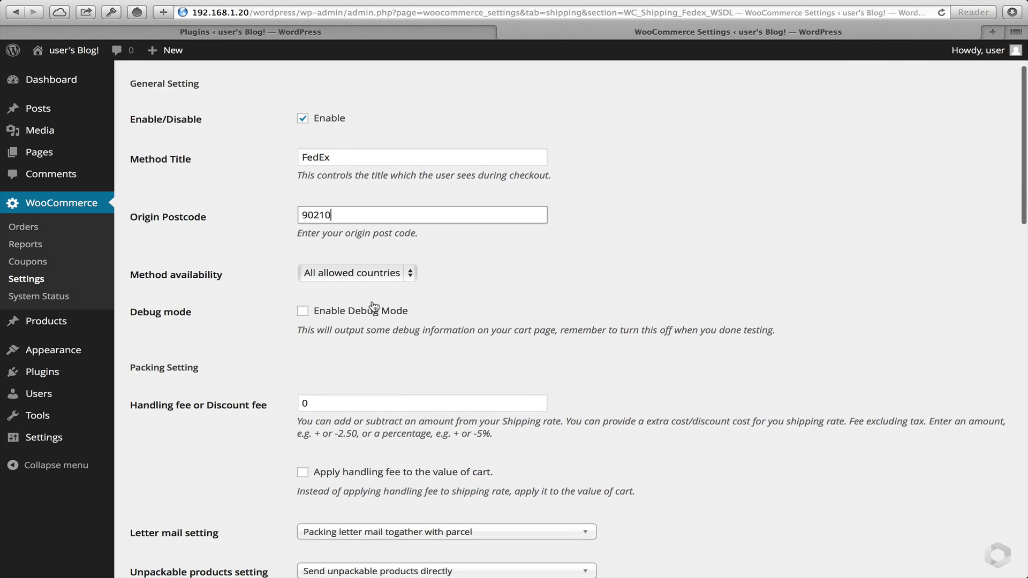
pyautogui.click(413, 275)
pyautogui.click(397, 286)
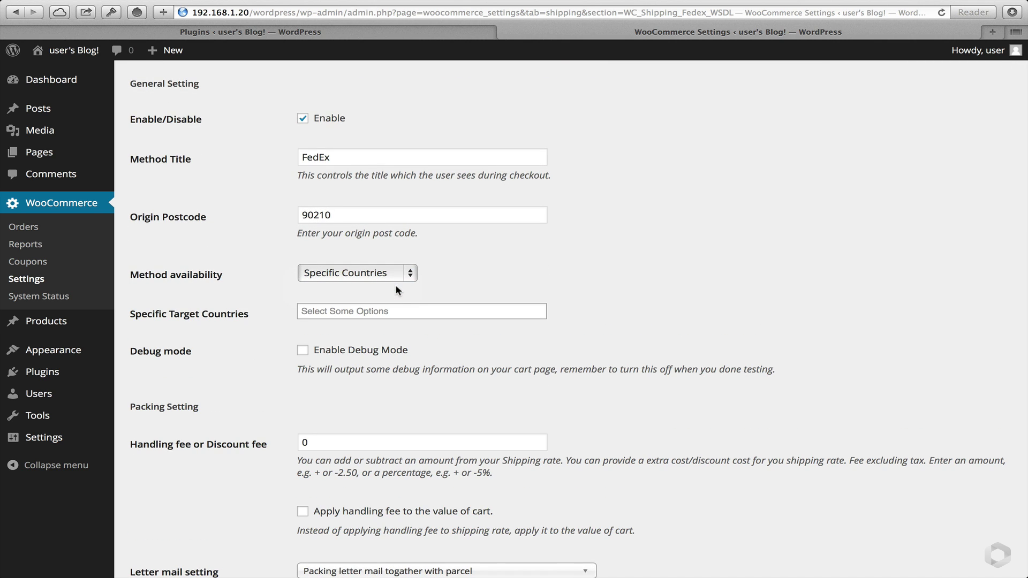
pyautogui.click(391, 312)
pyautogui.write('unit')
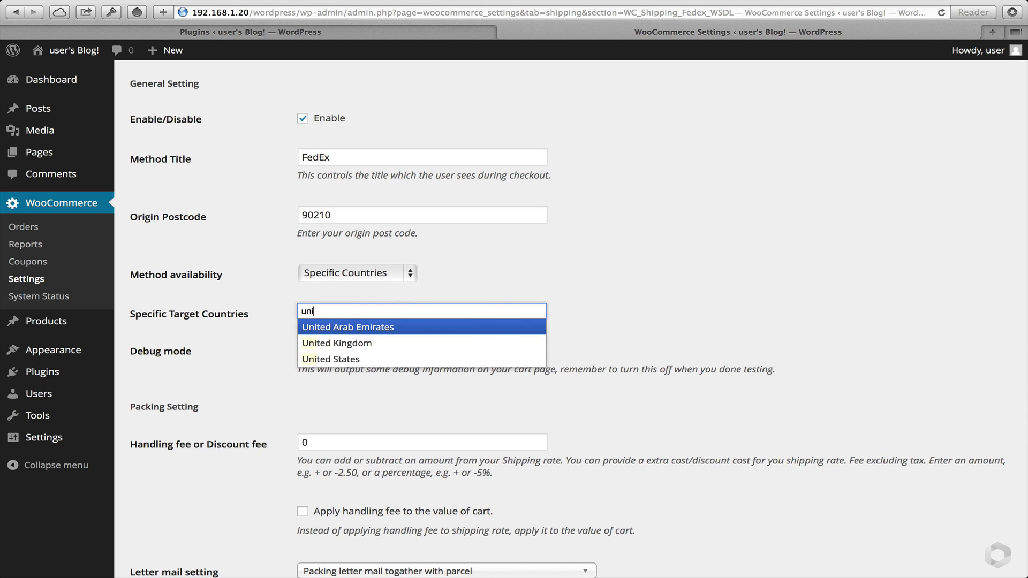
pyautogui.press('Down')
pyautogui.press('Down')
pyautogui.press('Return')
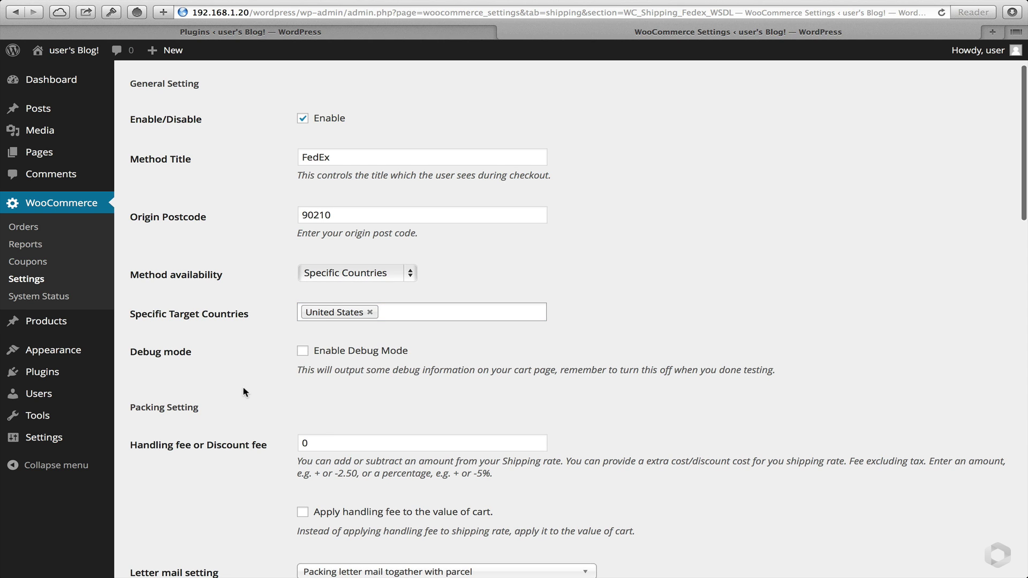
# Set the packing method to Recommand: Box packing.
pyautogui.scroll(-5, 242, 387)
pyautogui.scroll(-2, 243, 388)
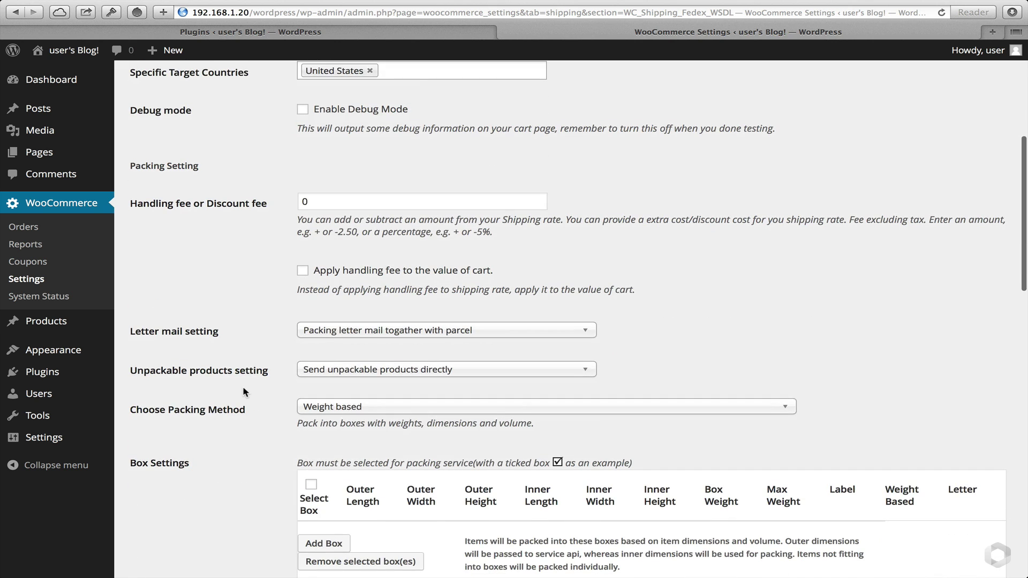
pyautogui.click(336, 407)
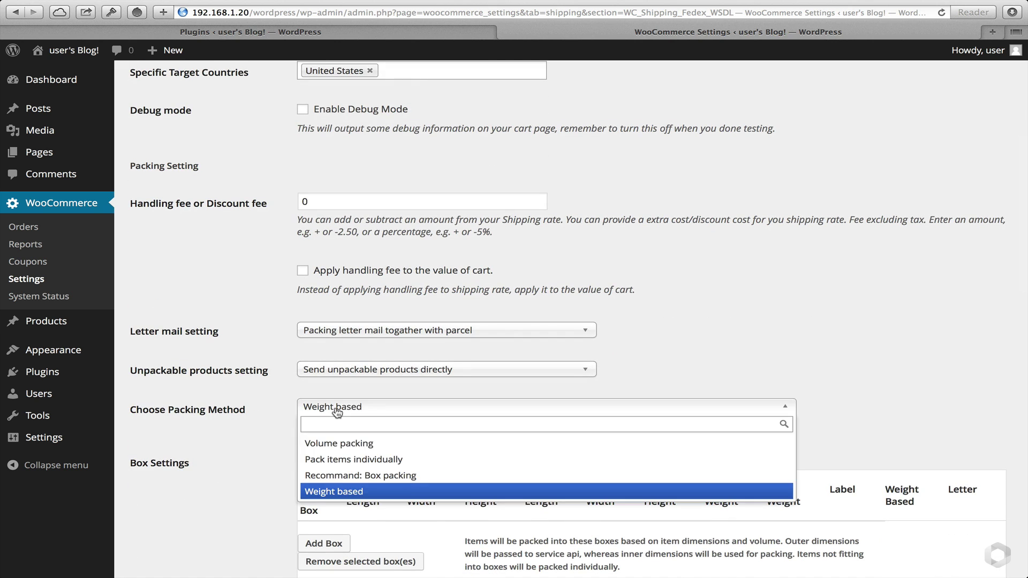
pyautogui.click(344, 475)
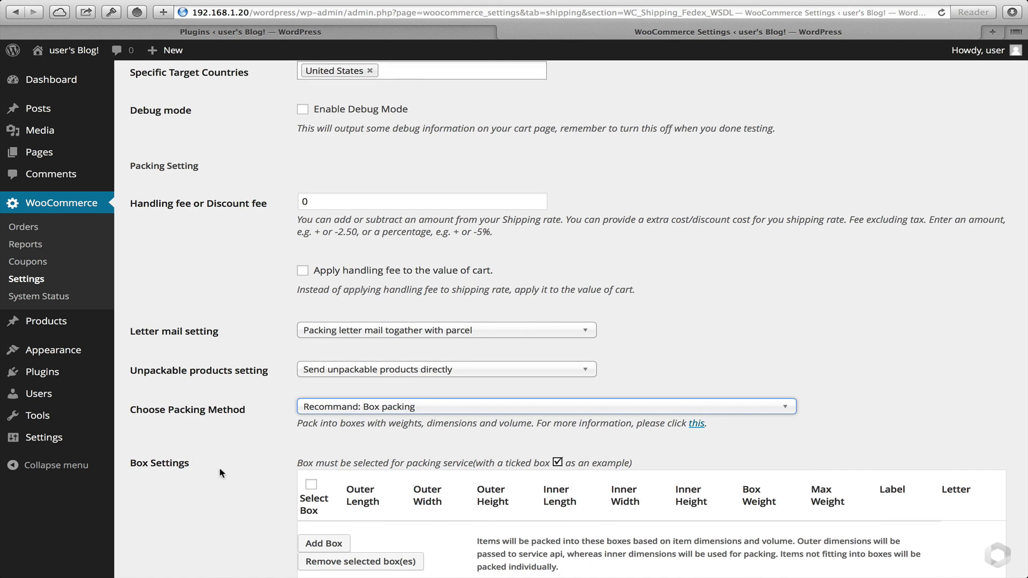
# Add a new box with outer and inner length, width and height all 10 in.
pyautogui.scroll(-2, 219, 470)
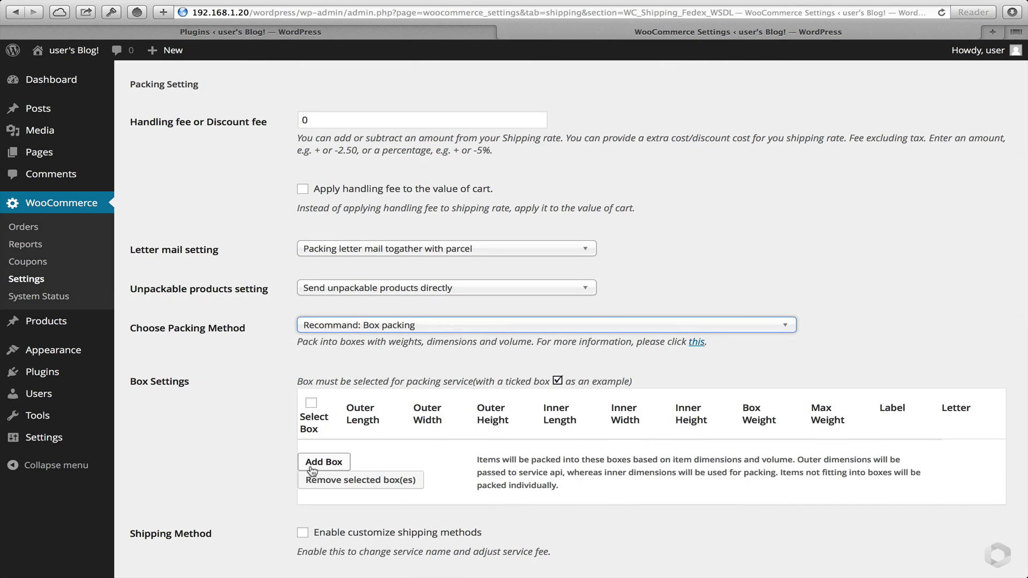
pyautogui.click(313, 464)
pyautogui.click(328, 462)
pyautogui.write('10')
pyautogui.press('Tab')
pyautogui.write('10')
pyautogui.press('Tab')
pyautogui.write('10')
pyautogui.press('Tab')
pyautogui.write('10')
pyautogui.press('Tab')
pyautogui.write('10')
pyautogui.press('Tab')
pyautogui.write('10')
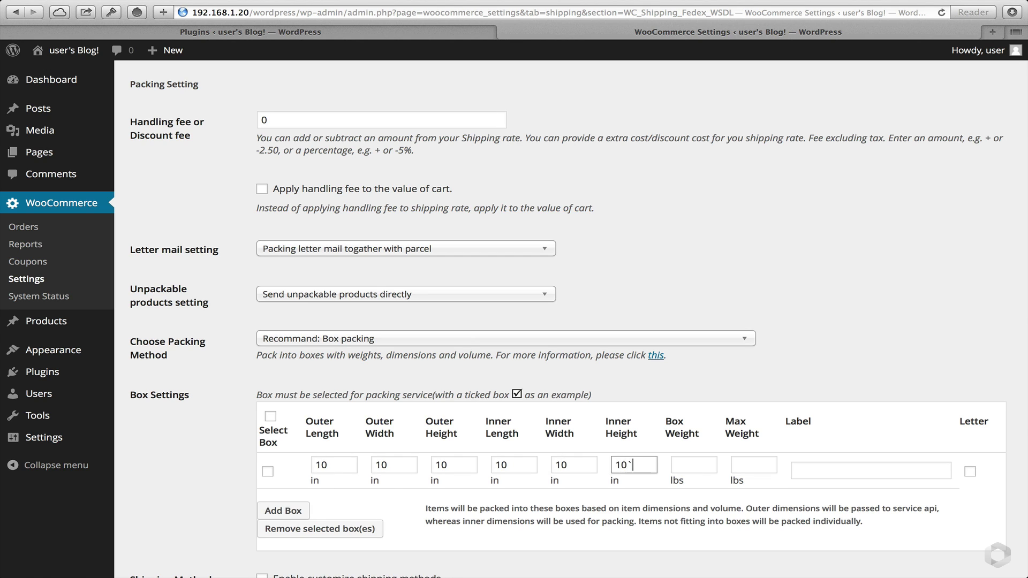
# Give the box a weight of 1 lb, max weight 50 lbs and the label 'Test box'.
pyautogui.press('Tab')
pyautogui.write('1')
pyautogui.press('Tab')
pyautogui.write('50')
pyautogui.press('Tab')
pyautogui.write('Test box')
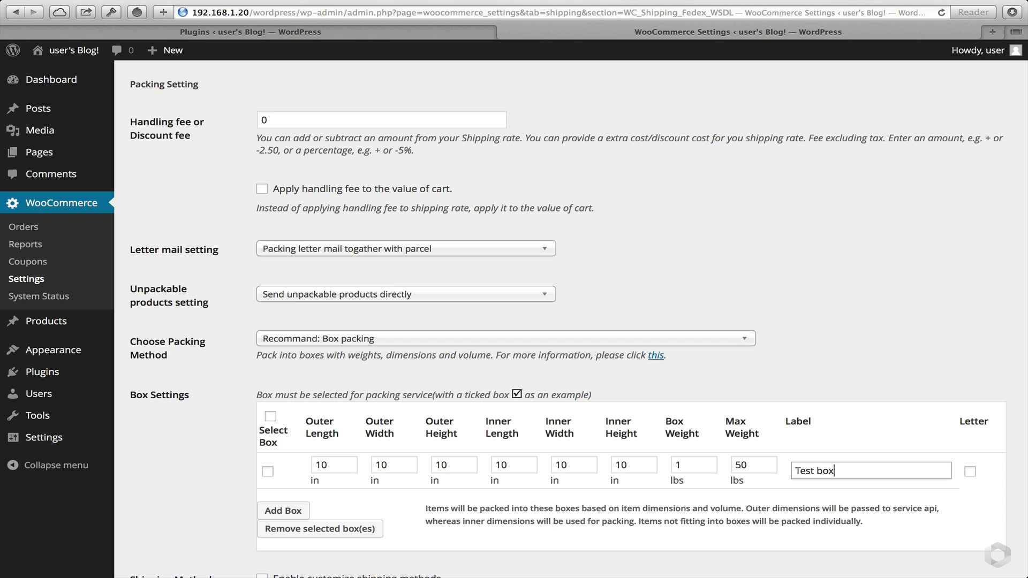
pyautogui.click(191, 473)
# Enable custom FedEx services, then review the Rate Option and Plugin Setting sections down to the bottom.
pyautogui.scroll(-2, 223, 471)
pyautogui.scroll(-5, 223, 476)
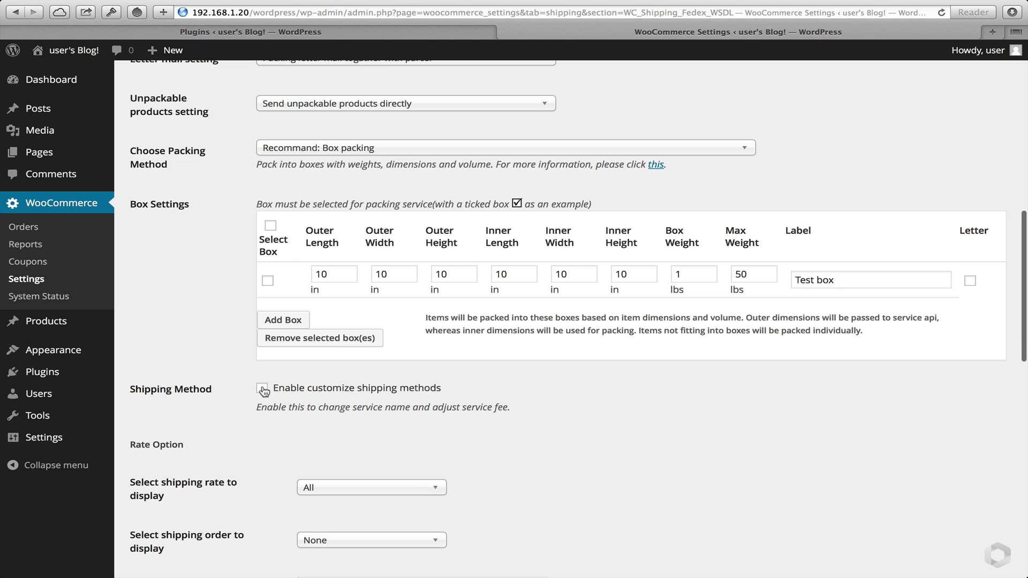
pyautogui.click(263, 390)
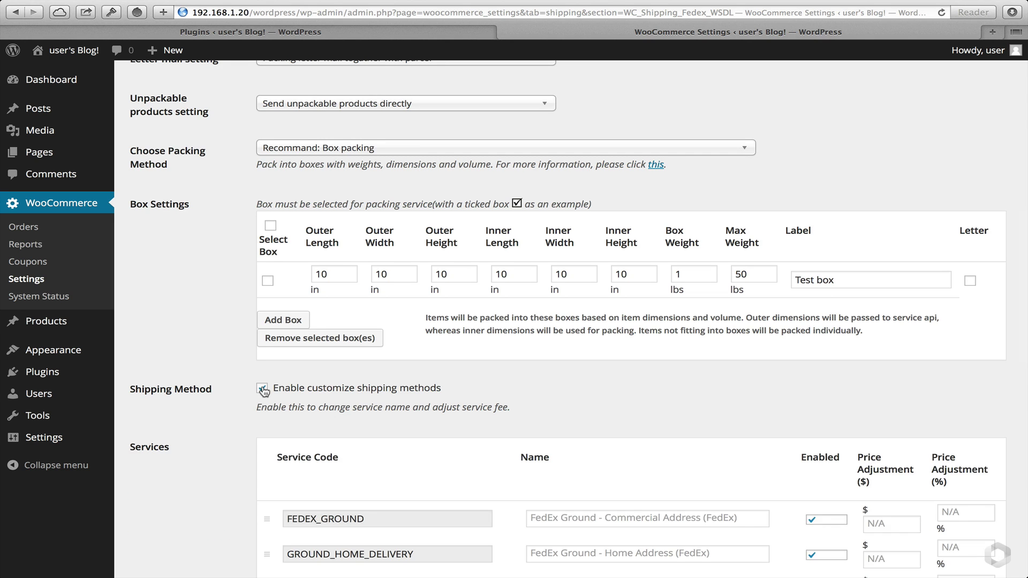
pyautogui.scroll(-4, 213, 471)
pyautogui.scroll(-10, 213, 473)
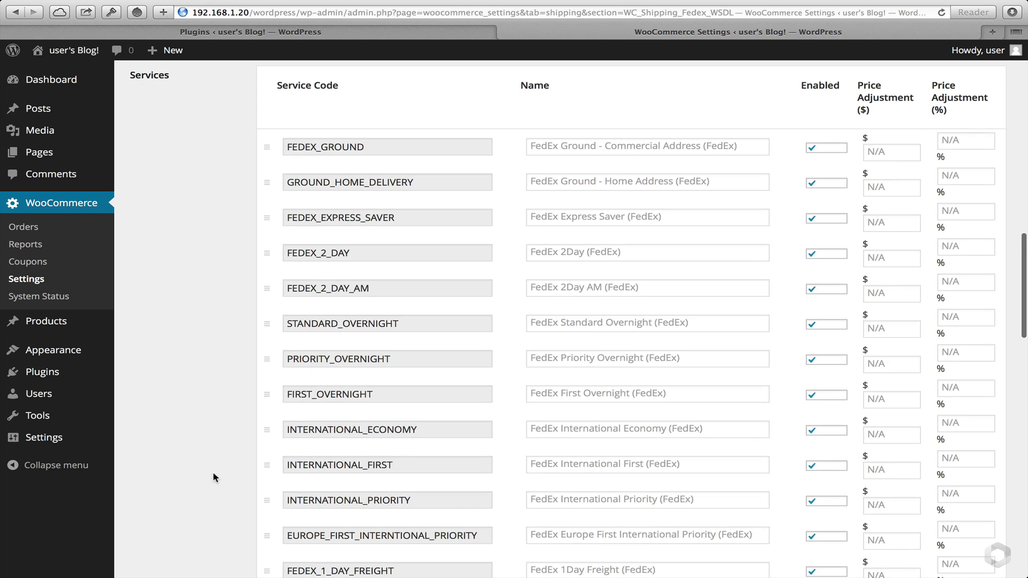
pyautogui.scroll(-6, 213, 473)
pyautogui.scroll(-10, 213, 478)
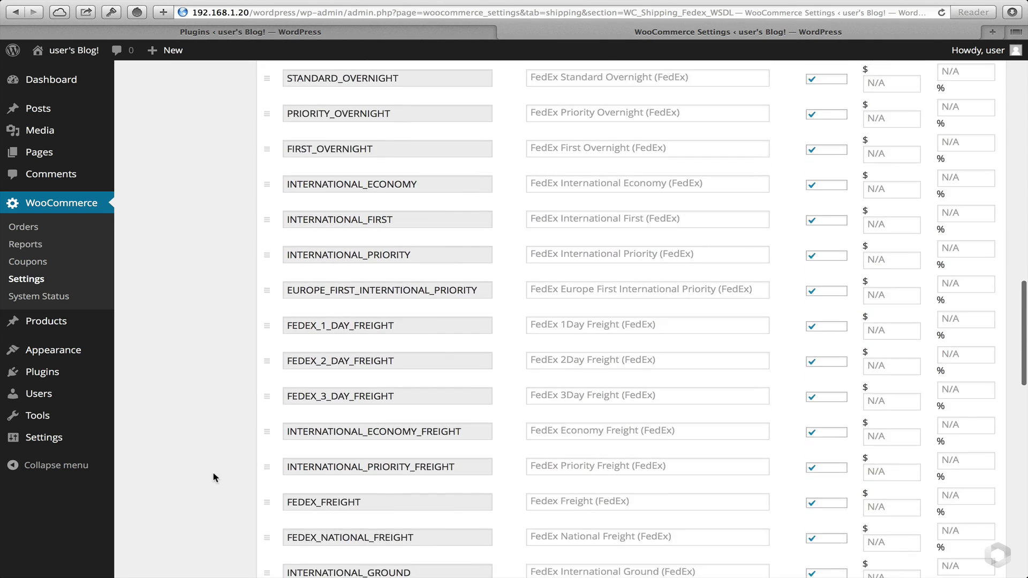
pyautogui.scroll(-3, 219, 456)
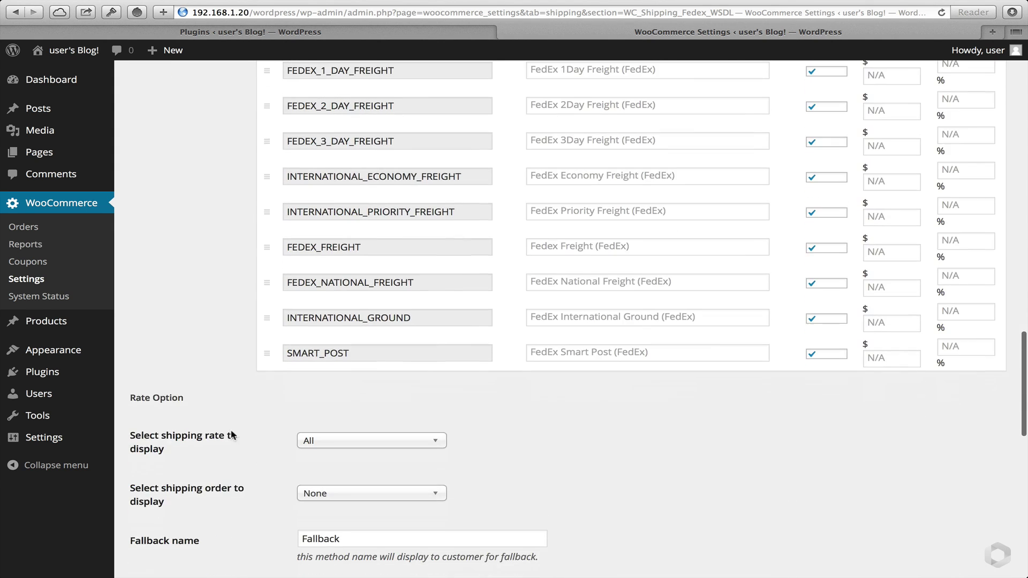
pyautogui.scroll(-9, 221, 396)
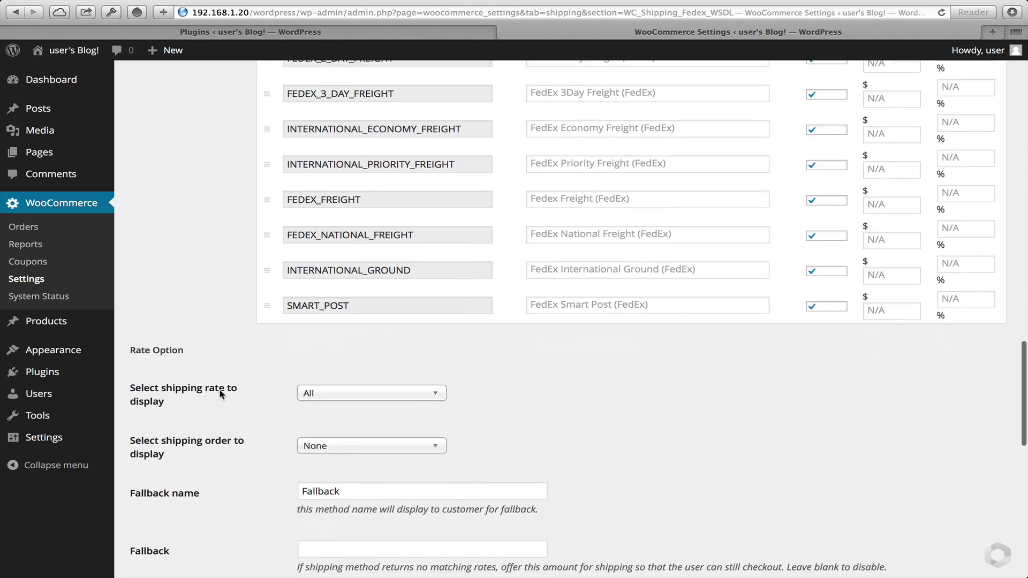
pyautogui.scroll(-5, 255, 326)
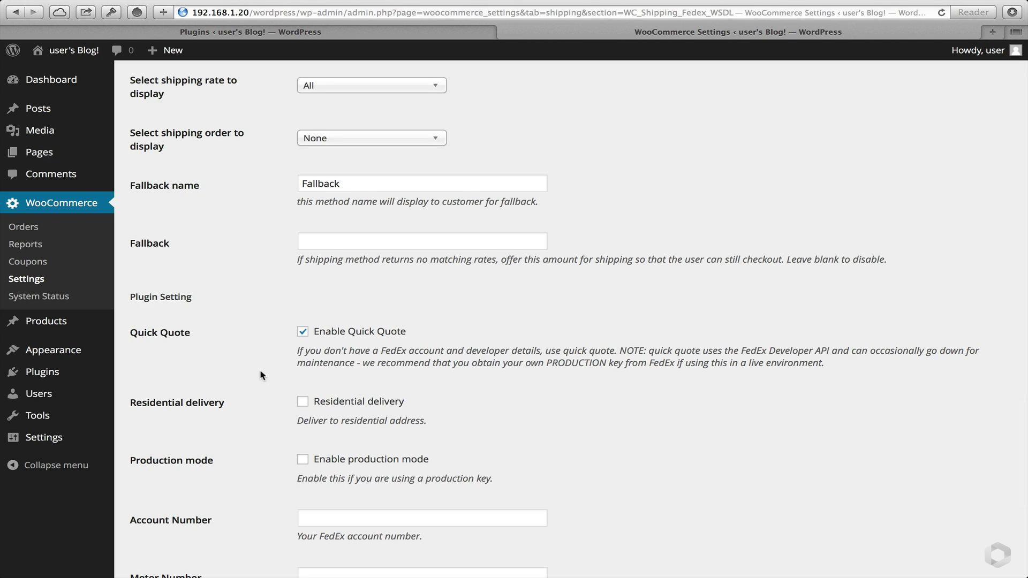
pyautogui.scroll(-2, 262, 375)
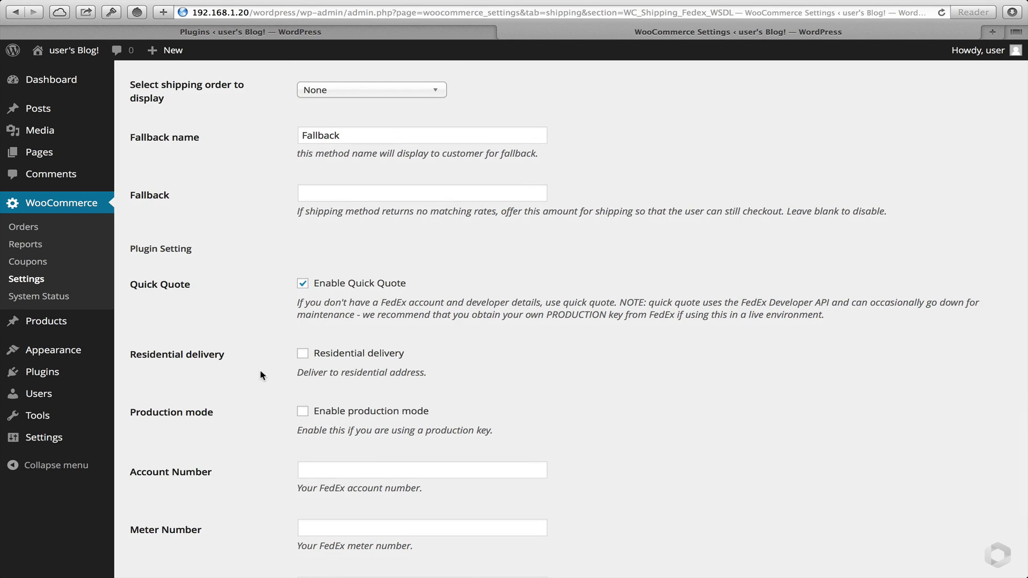
pyautogui.scroll(-1, 263, 375)
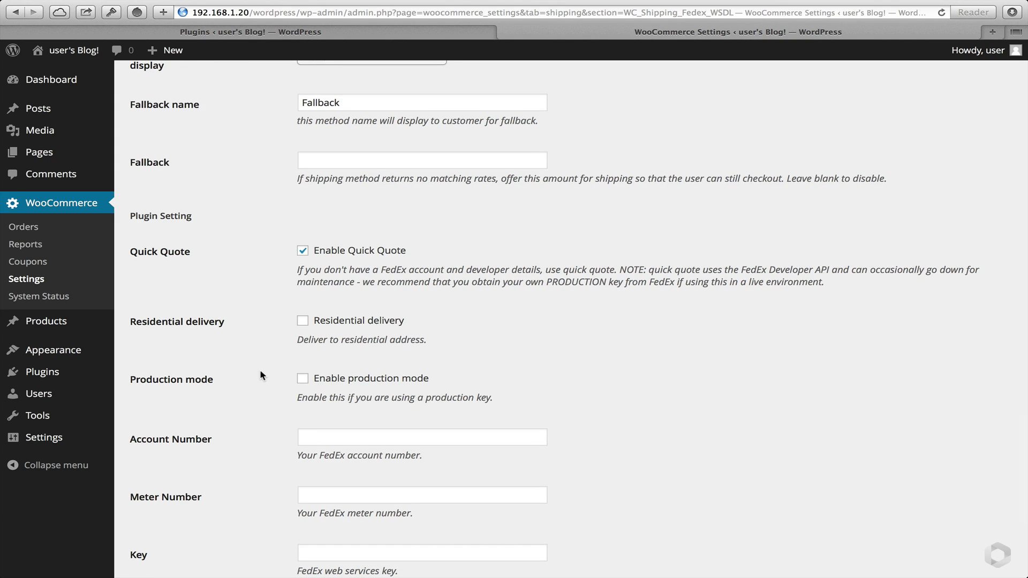
pyautogui.scroll(-3, 262, 375)
pyautogui.scroll(-5, 262, 375)
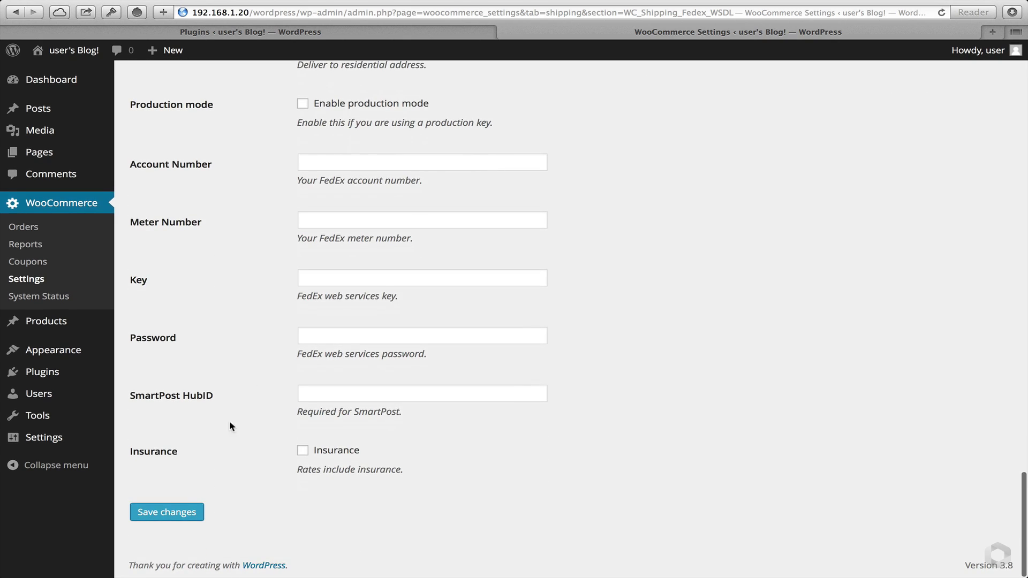
# Accept the packing-box warning, select Test box in Box Settings, and save the FedEx settings.
pyautogui.click(173, 513)
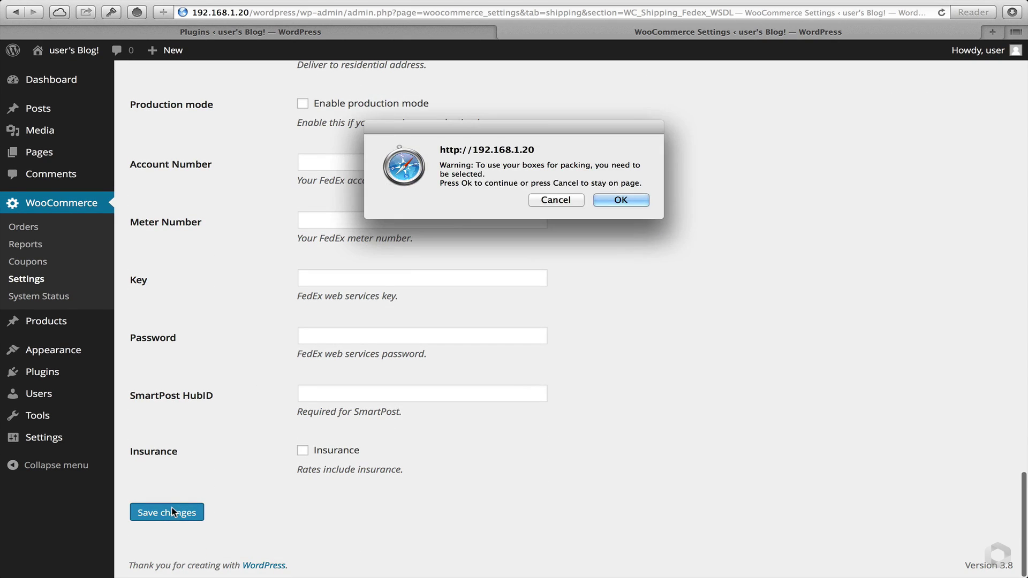
pyautogui.click(622, 200)
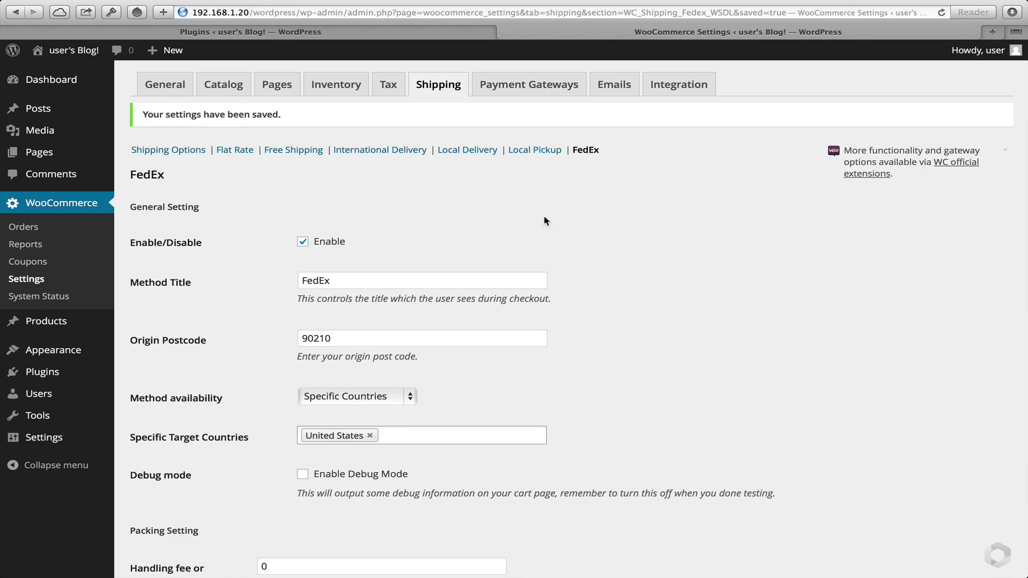
pyautogui.scroll(-5, 244, 371)
pyautogui.scroll(-3, 244, 371)
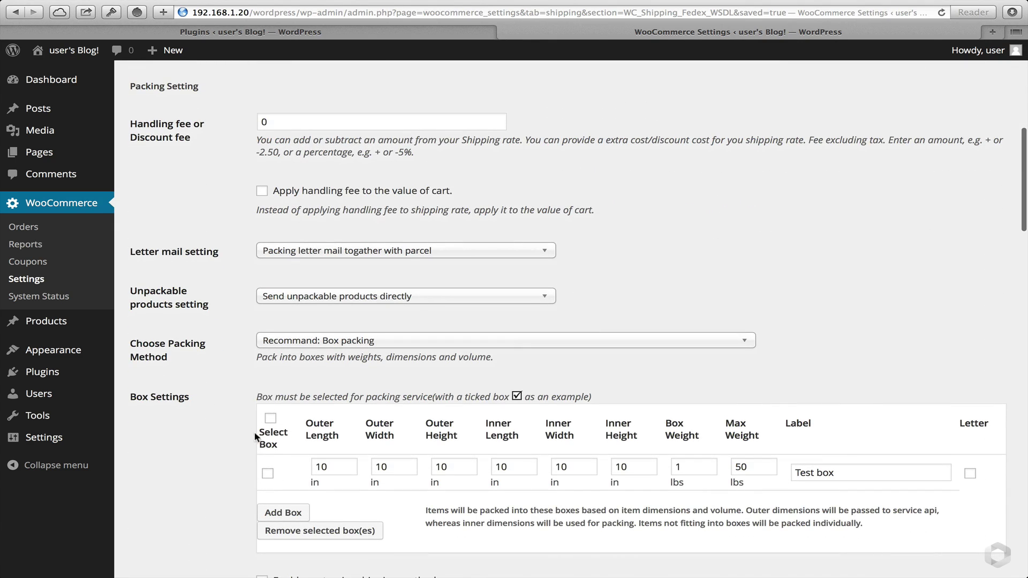
pyautogui.click(266, 473)
pyautogui.scroll(-15, 214, 471)
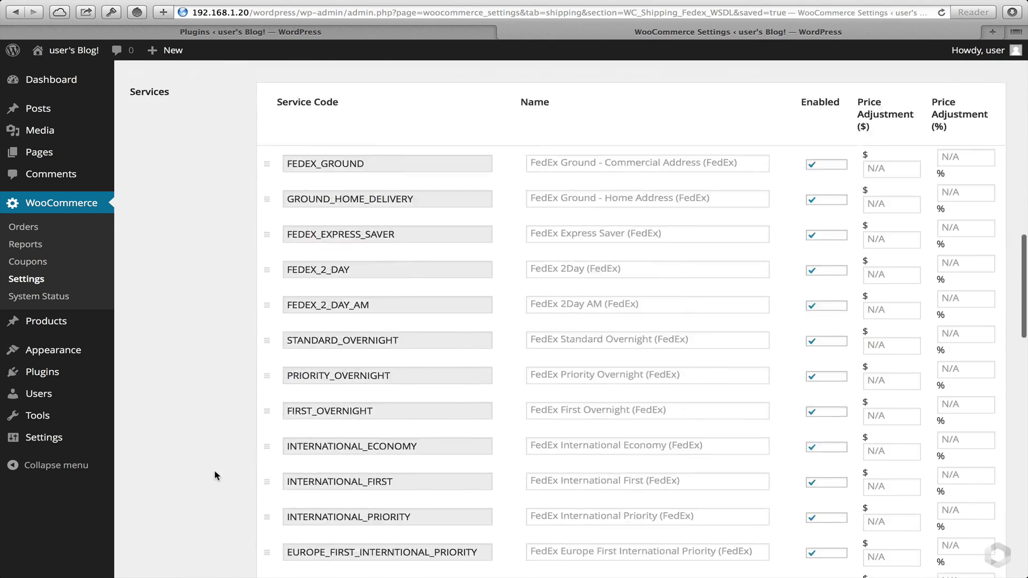
pyautogui.scroll(-6, 214, 472)
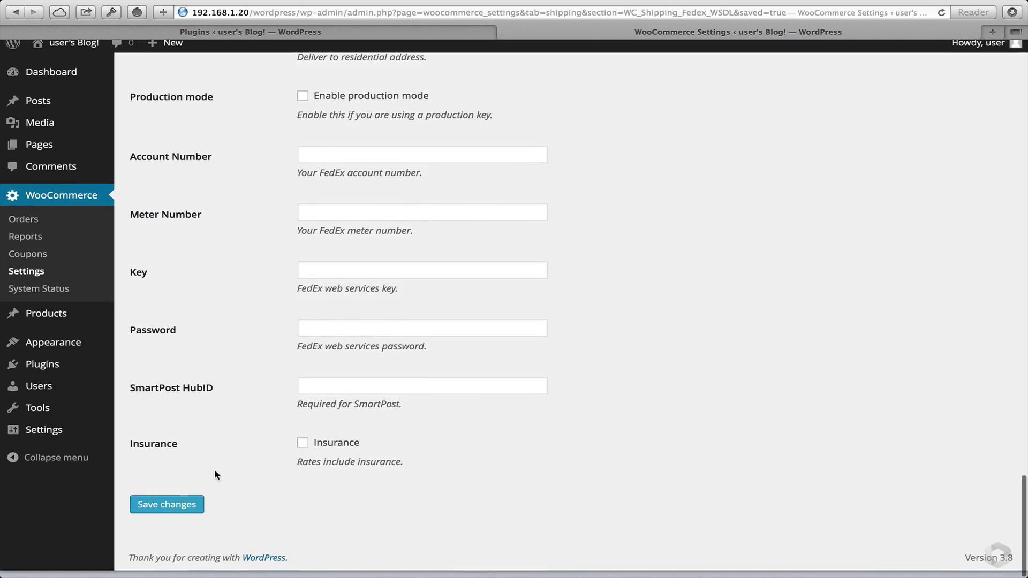
pyautogui.click(167, 513)
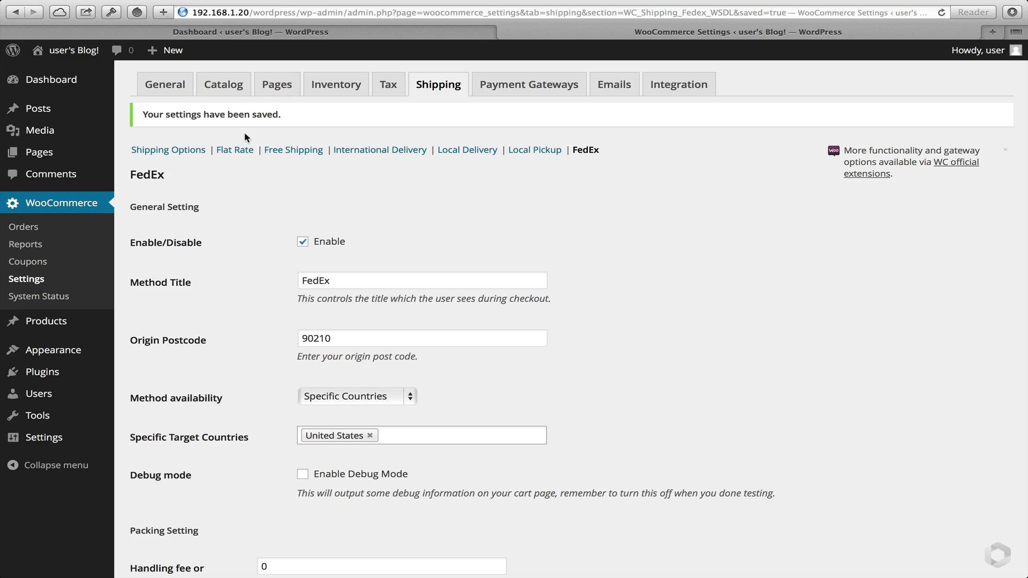
# Open the storefront Shop, add the Small and Medium basic products, and view the cart.
pyautogui.moveTo(88, 54)
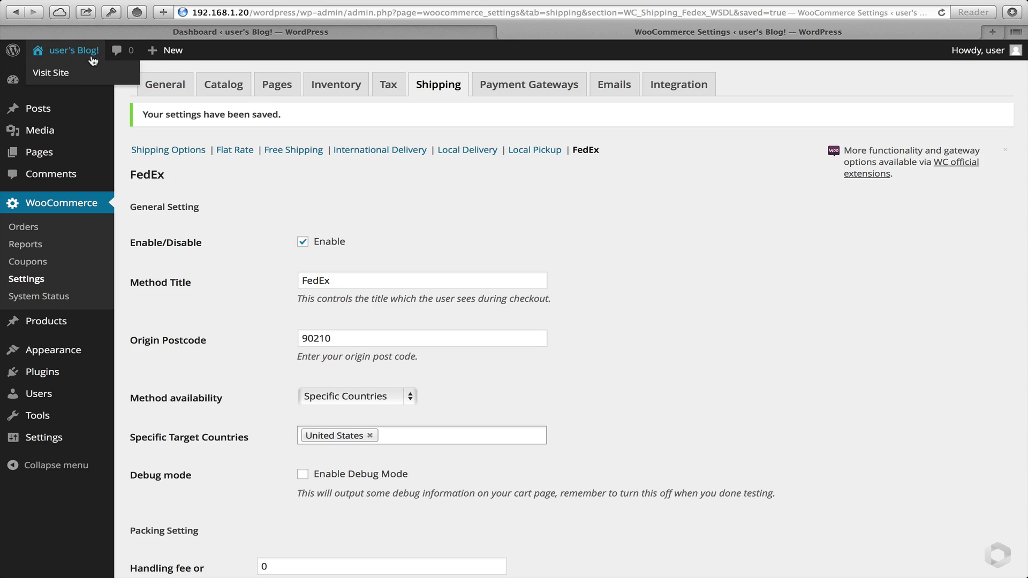
pyautogui.keyDown('super'); pyautogui.click(68, 76); pyautogui.keyUp('super')
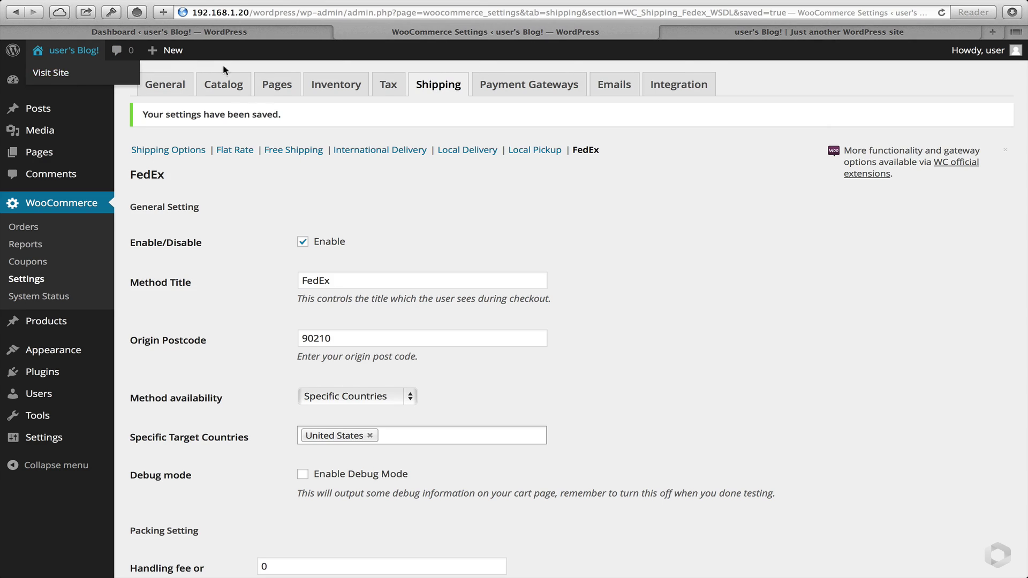
pyautogui.click(757, 34)
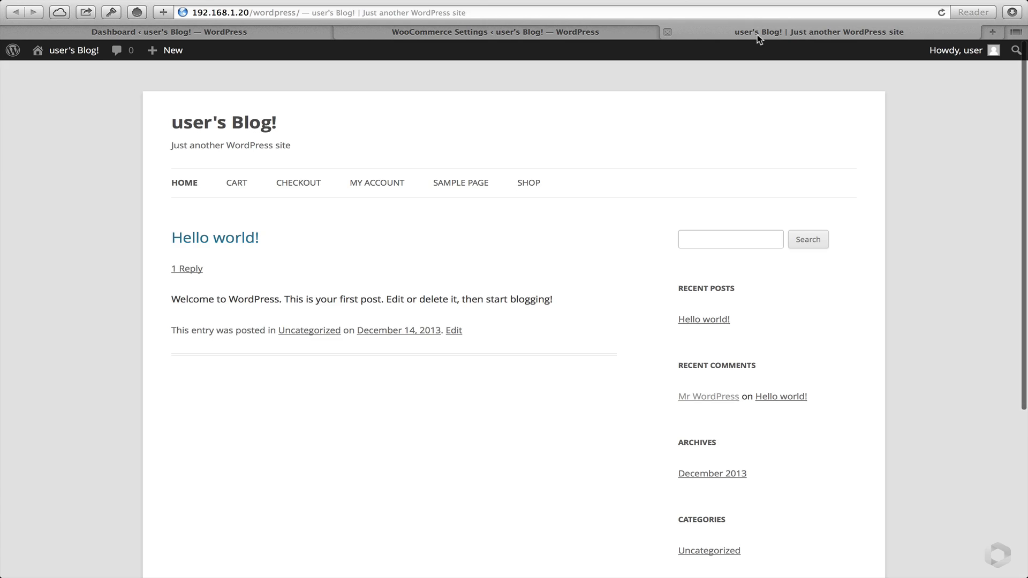
pyautogui.click(529, 185)
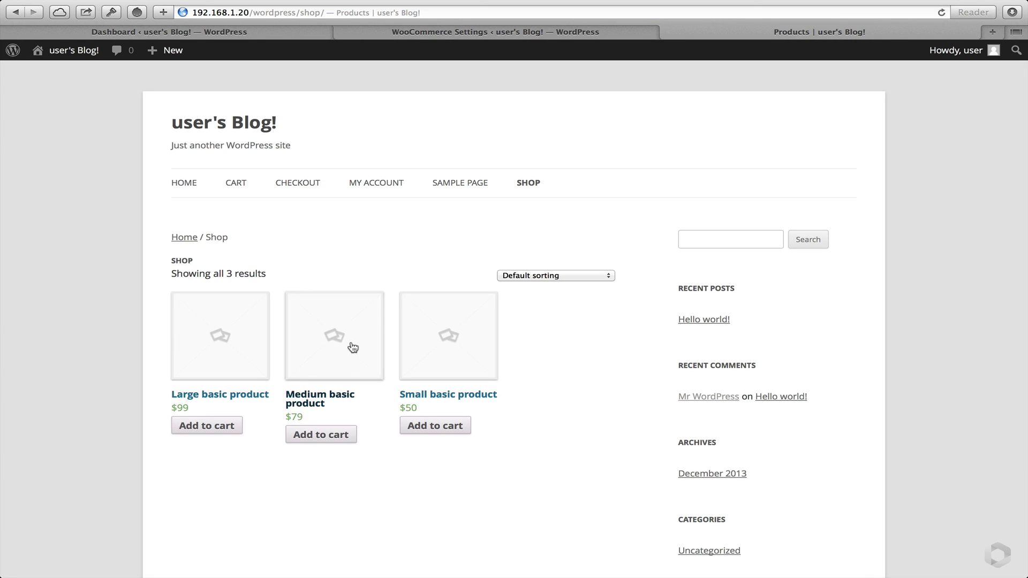
pyautogui.click(419, 426)
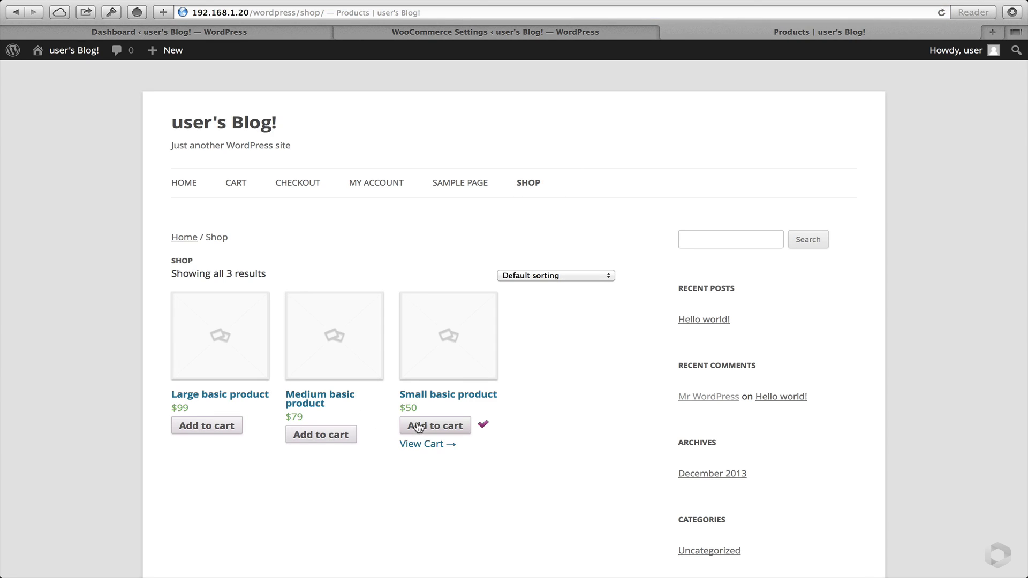
pyautogui.click(340, 434)
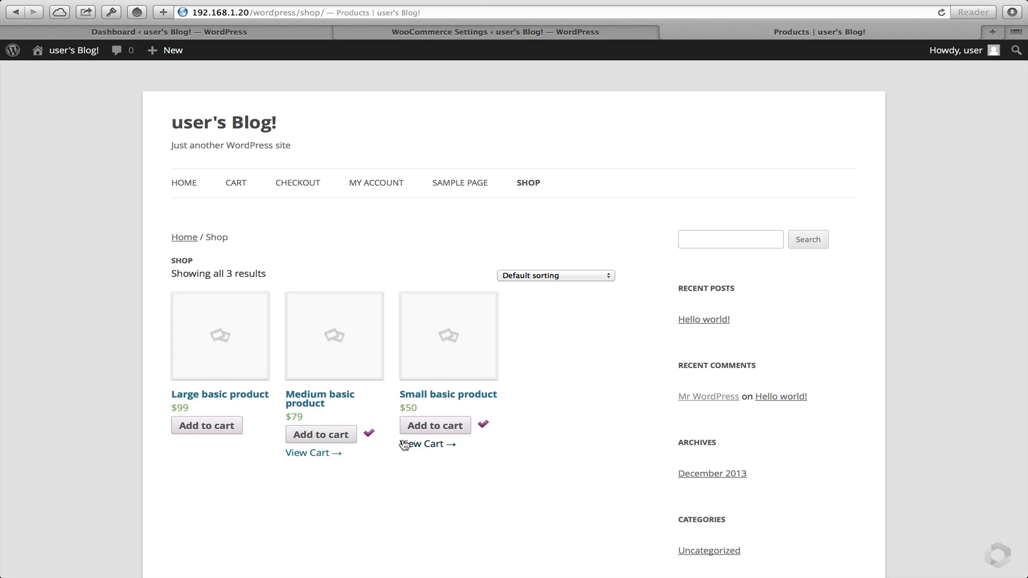
pyautogui.click(419, 448)
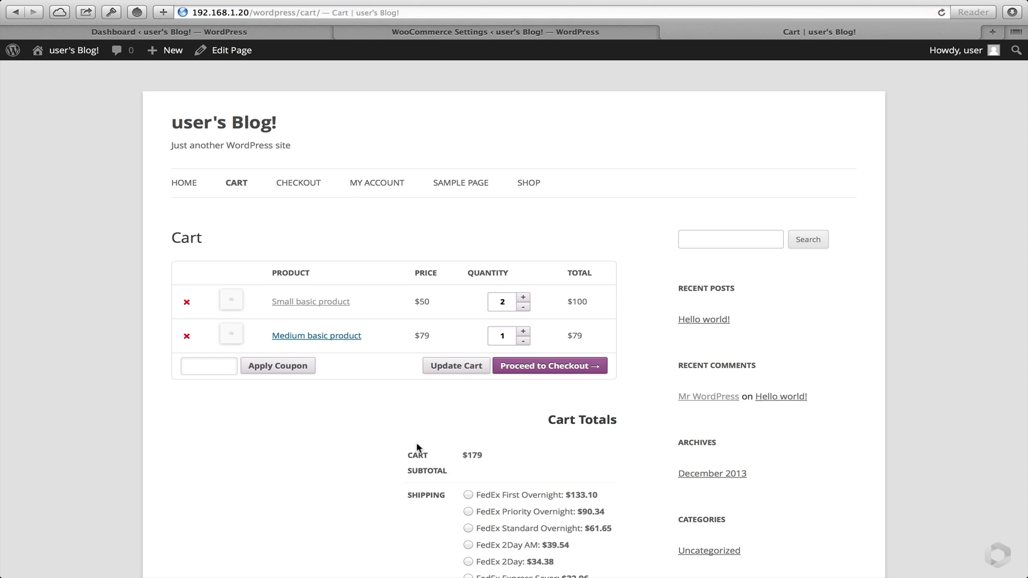
# Check the cart's FedEx rates and shipping calculator (United States, California, 90210), then return to the FedEx settings tab.
pyautogui.scroll(-5, 231, 438)
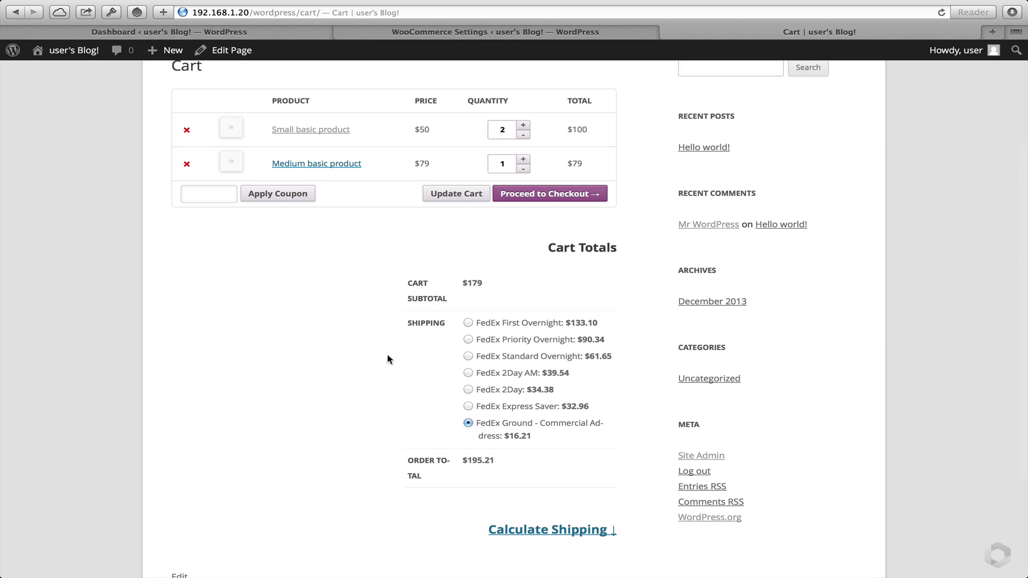
pyautogui.click(538, 533)
pyautogui.scroll(-3, 397, 501)
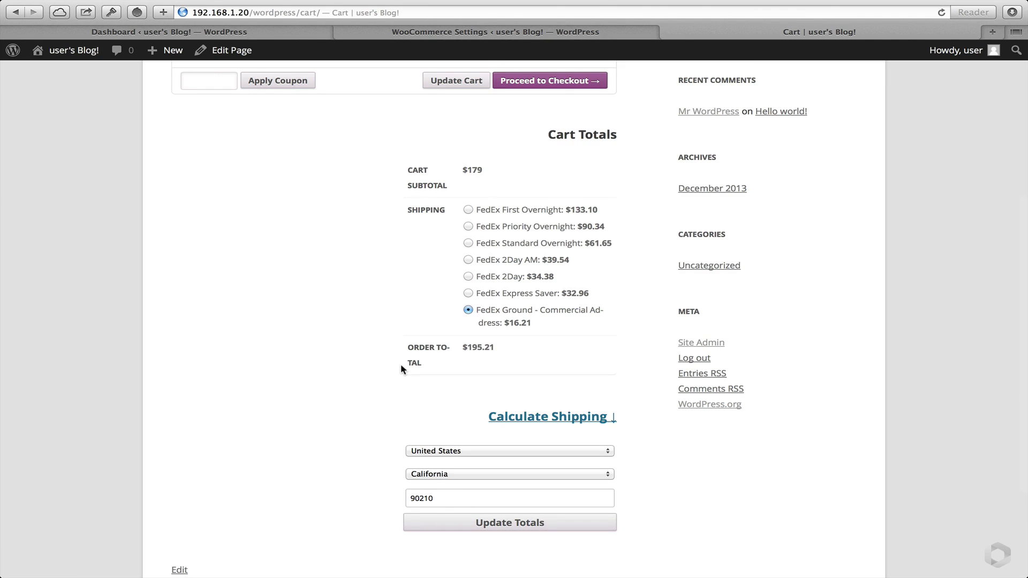
pyautogui.scroll(5, 401, 364)
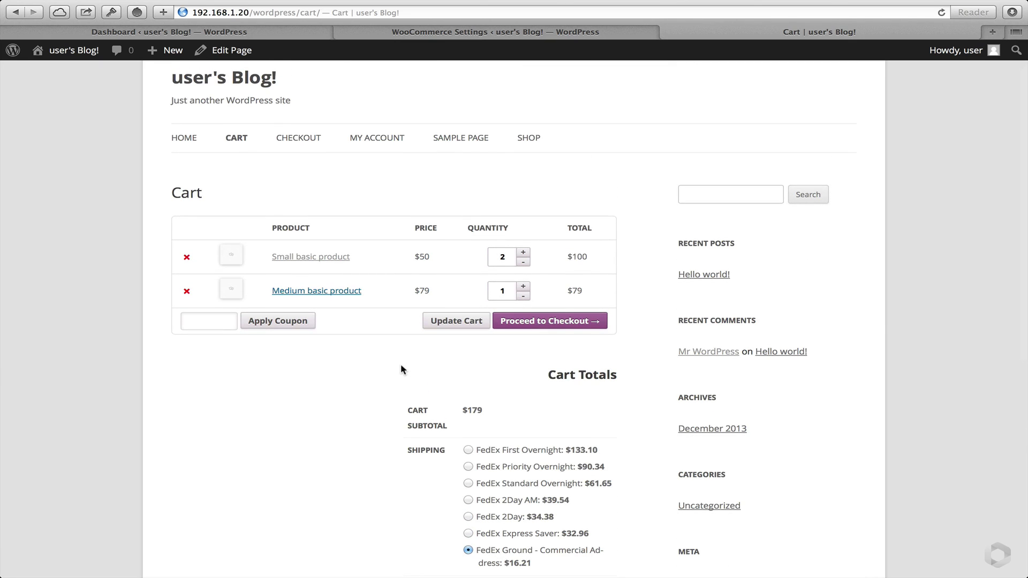
pyautogui.hotkey('ctrl', 'shift', 'Tab')
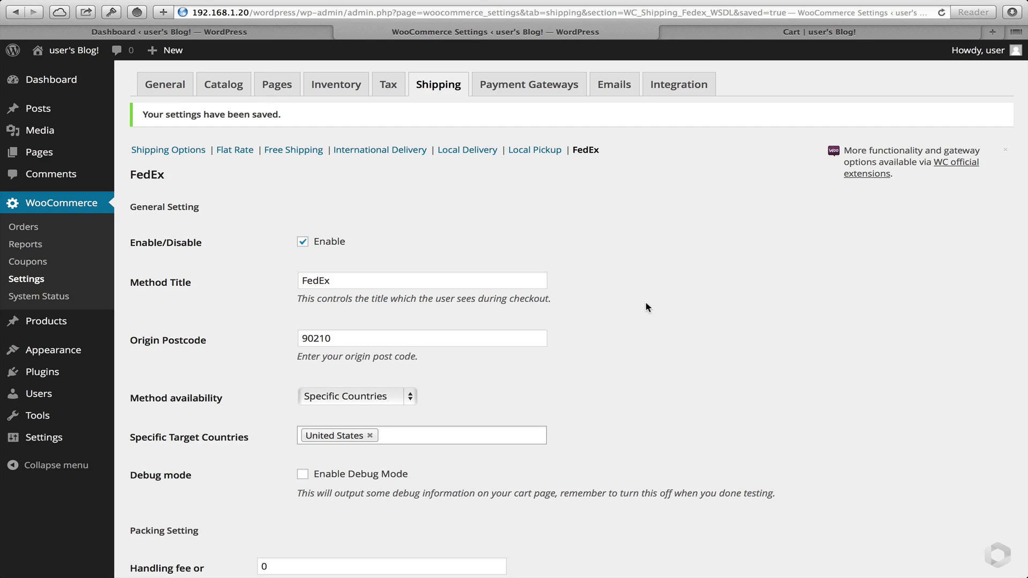
# Enable FedEx Debug Mode, save the settings, and switch to the storefront Cart tab.
pyautogui.scroll(-10, 646, 304)
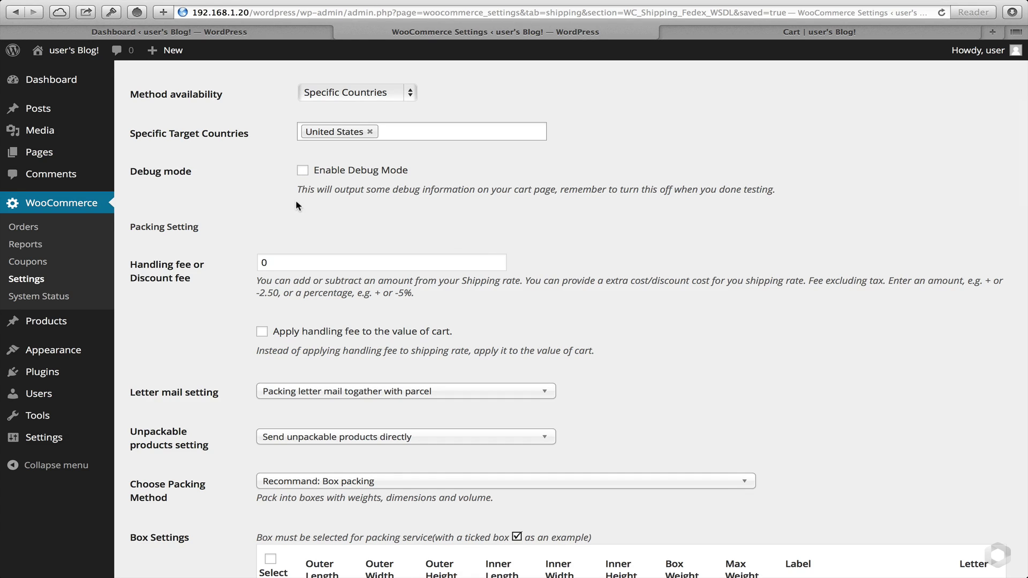
pyautogui.click(303, 171)
pyautogui.scroll(-20, 623, 282)
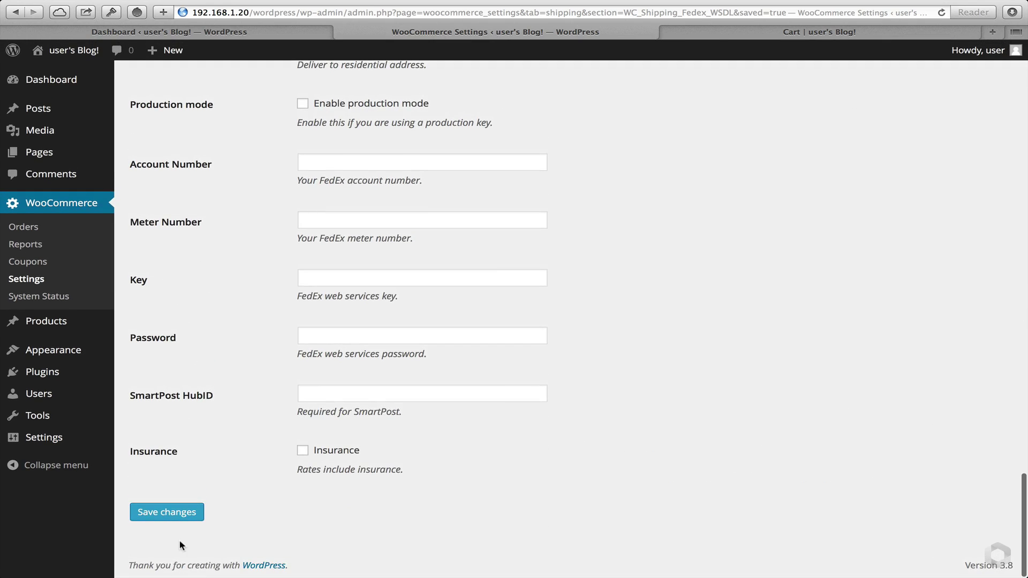
pyautogui.click(179, 514)
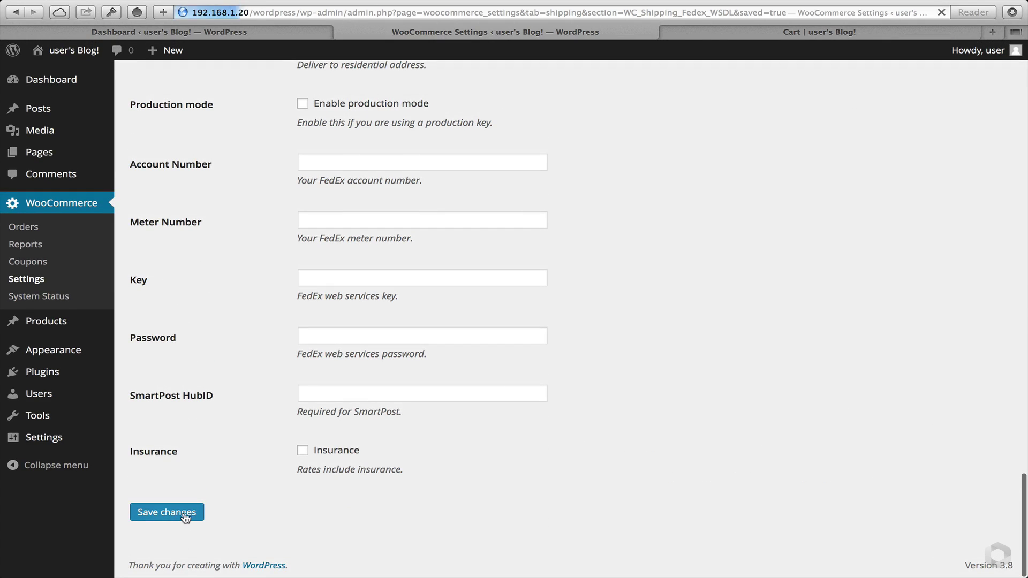
pyautogui.click(757, 36)
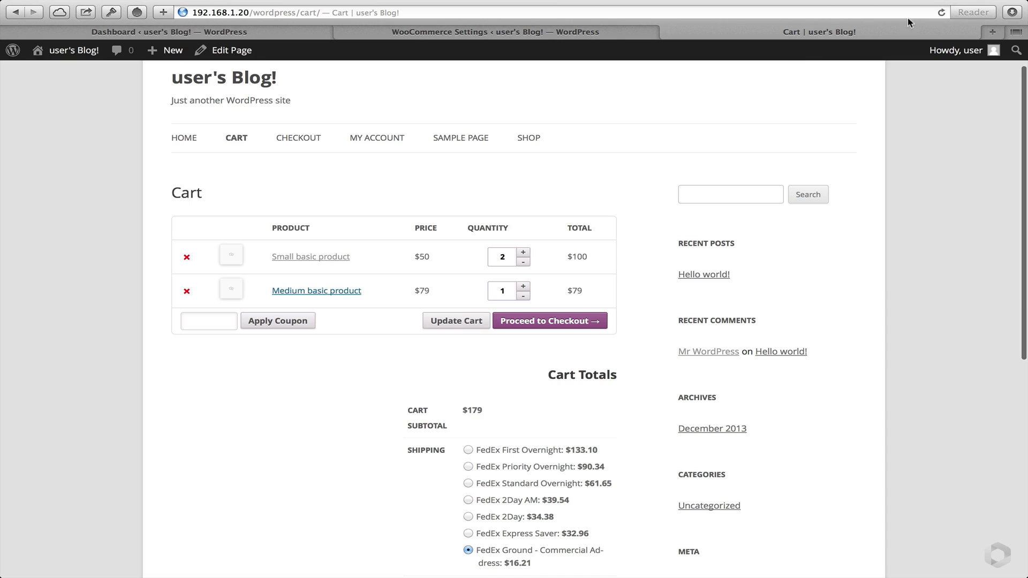
# Reload the cart and scroll through the FEDEX Rate Raw Response debug output.
pyautogui.click(941, 12)
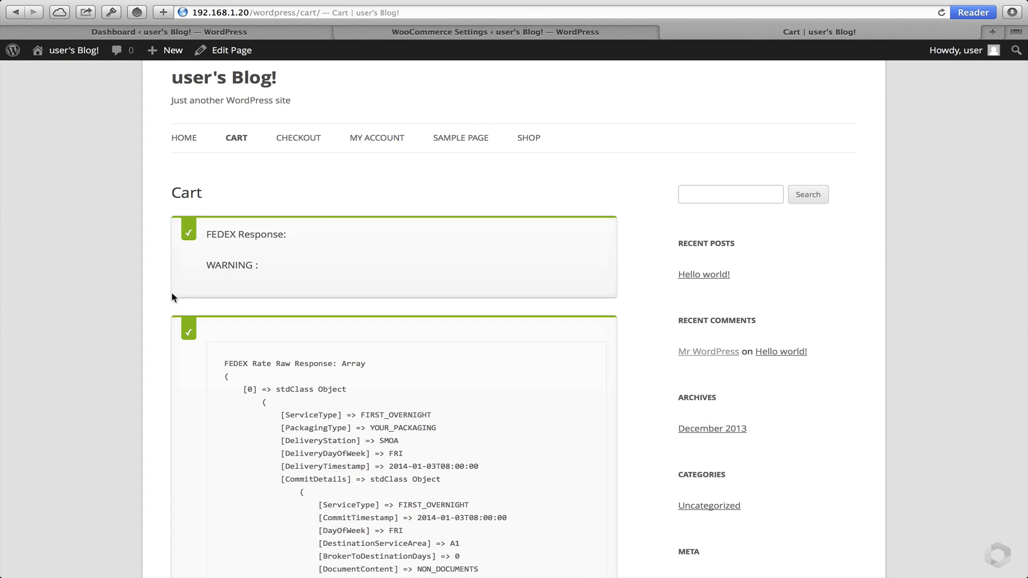
pyautogui.scroll(-7, 155, 318)
pyautogui.scroll(-20, 155, 318)
pyautogui.scroll(-20, 155, 319)
pyautogui.scroll(-20, 154, 322)
pyautogui.scroll(-20, 154, 322)
pyautogui.scroll(-20, 154, 322)
pyautogui.scroll(-20, 155, 322)
pyautogui.scroll(-20, 155, 321)
pyautogui.scroll(-20, 155, 322)
pyautogui.scroll(-20, 155, 322)
# Scroll back up the cart's debug output and go back to the WooCommerce Settings tab.
pyautogui.scroll(15, 155, 322)
pyautogui.scroll(20, 154, 322)
pyautogui.scroll(-20, 154, 322)
pyautogui.scroll(4, 154, 322)
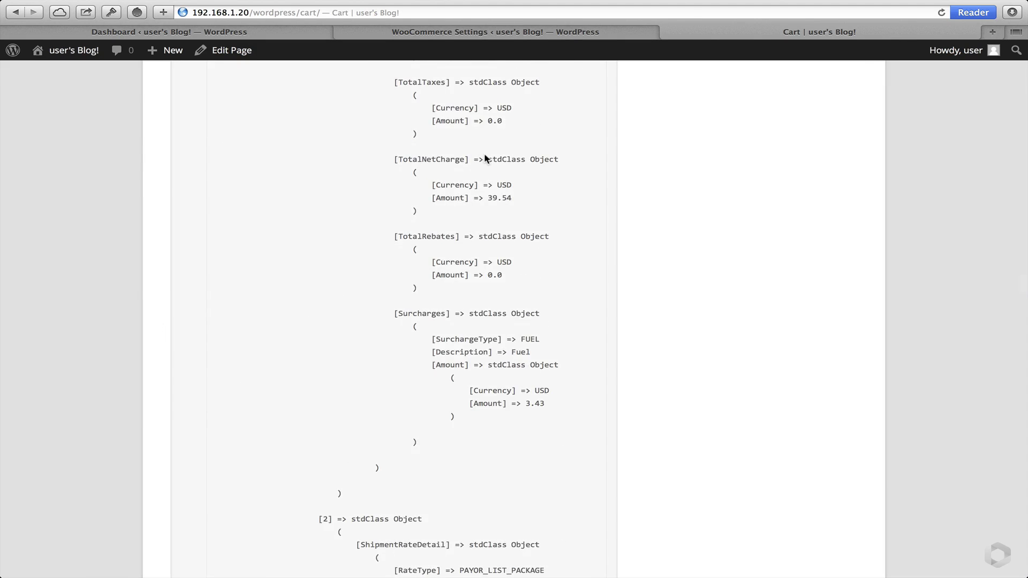
pyautogui.click(554, 34)
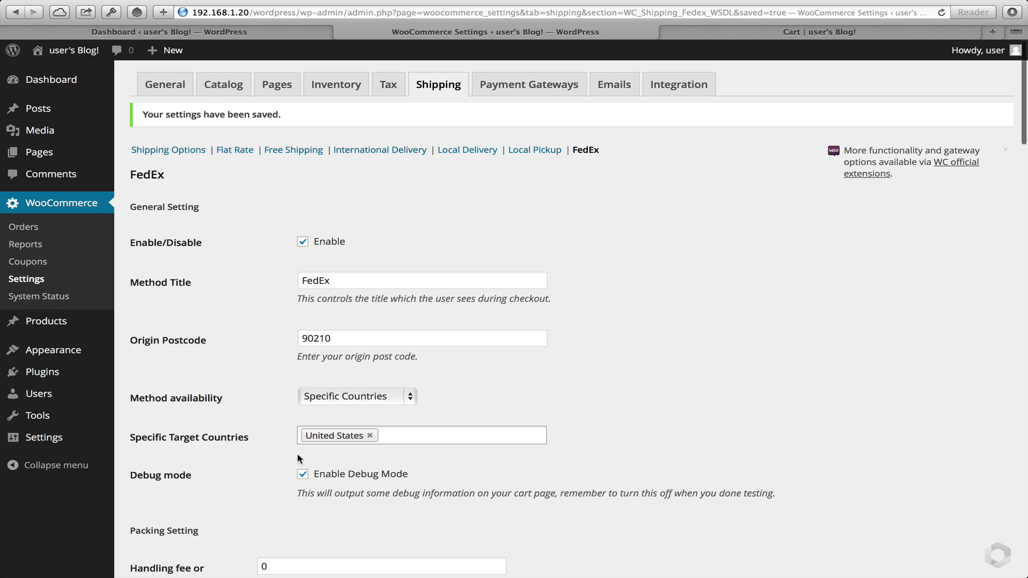
# Untick Enable Debug Mode in the FedEx shipping settings.
pyautogui.click(303, 474)
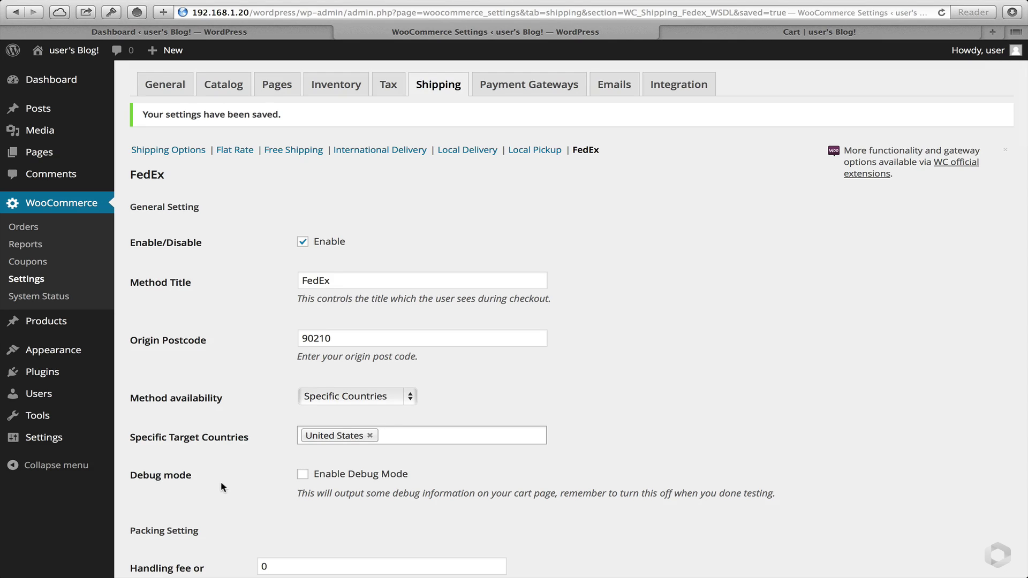
pyautogui.scroll(-5, 222, 485)
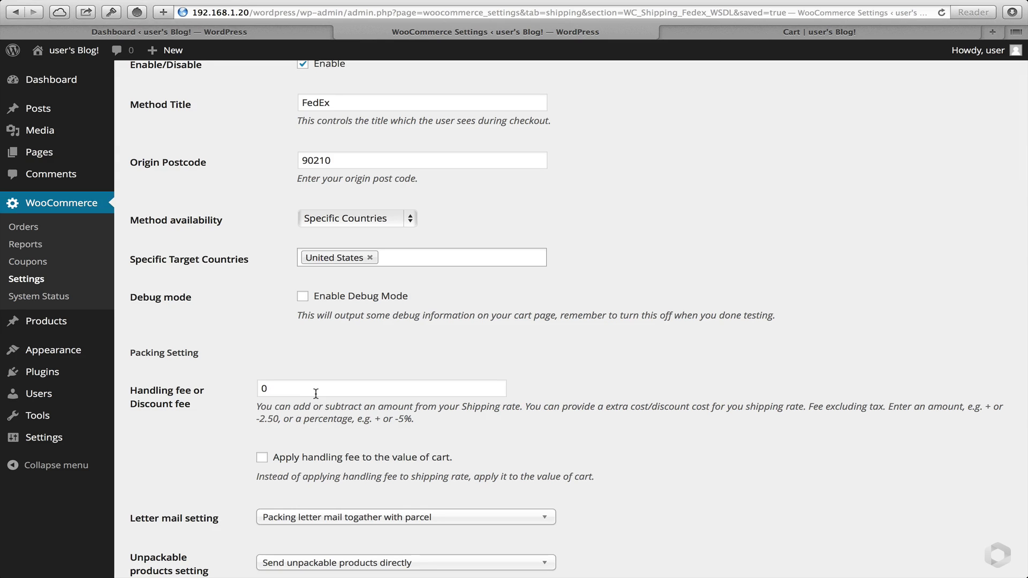
pyautogui.scroll(-2, 209, 421)
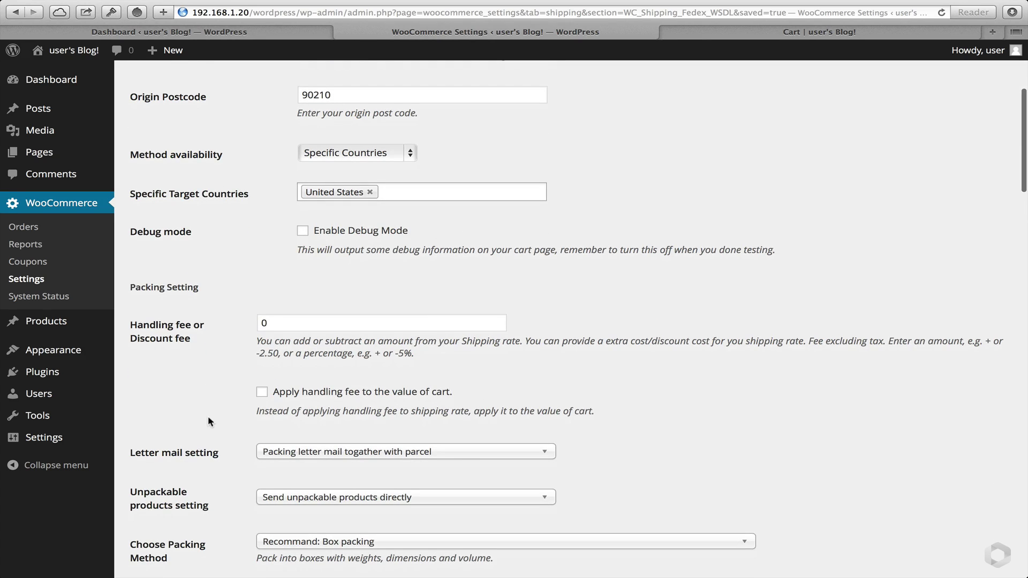
pyautogui.scroll(-4, 208, 458)
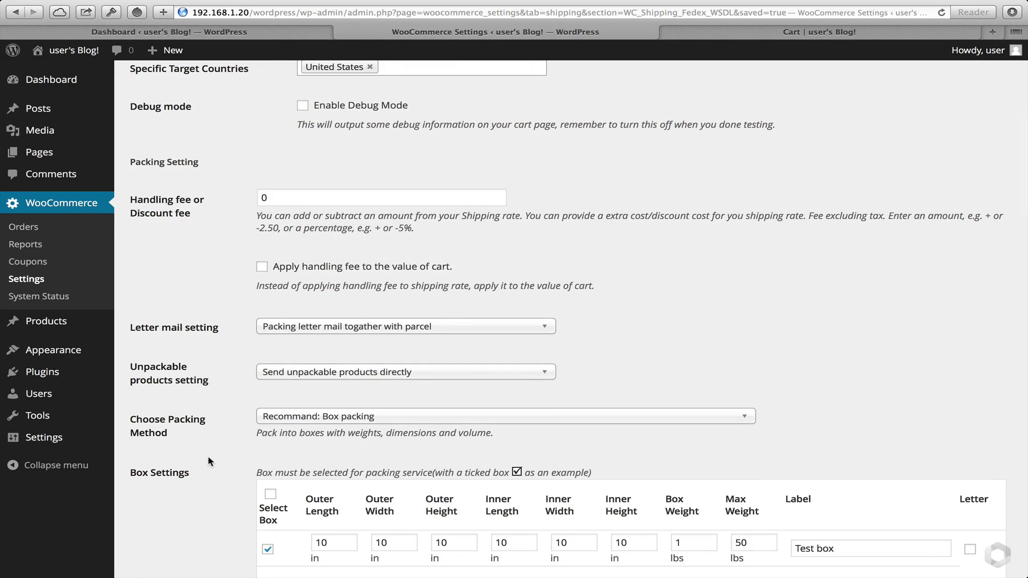
# Check the Unpackable products dropdown, keeping it on Send unpackable products directly.
pyautogui.click(329, 377)
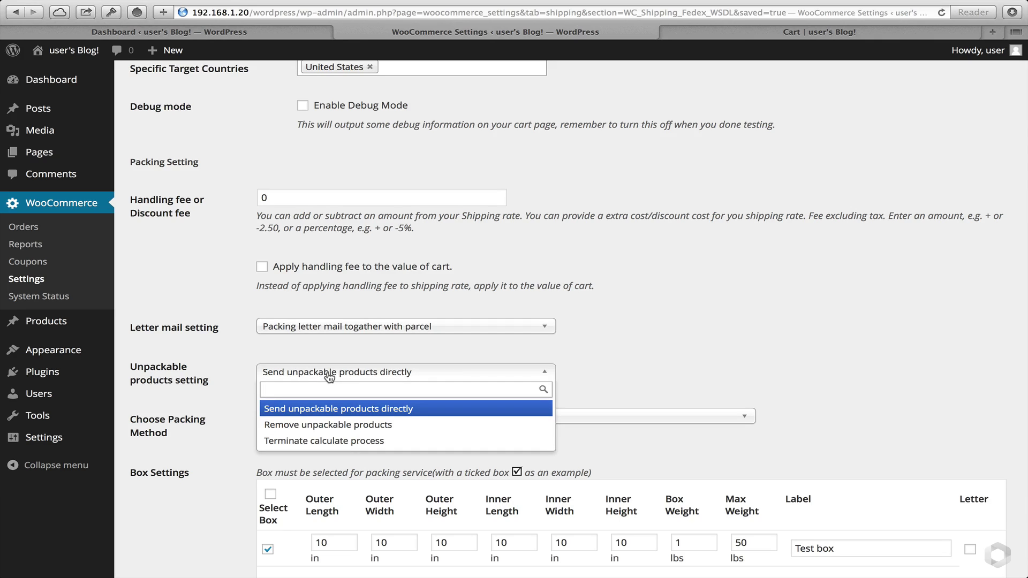
pyautogui.click(328, 378)
pyautogui.click(329, 378)
pyautogui.click(329, 378)
pyautogui.click(232, 398)
pyautogui.scroll(-2, 298, 336)
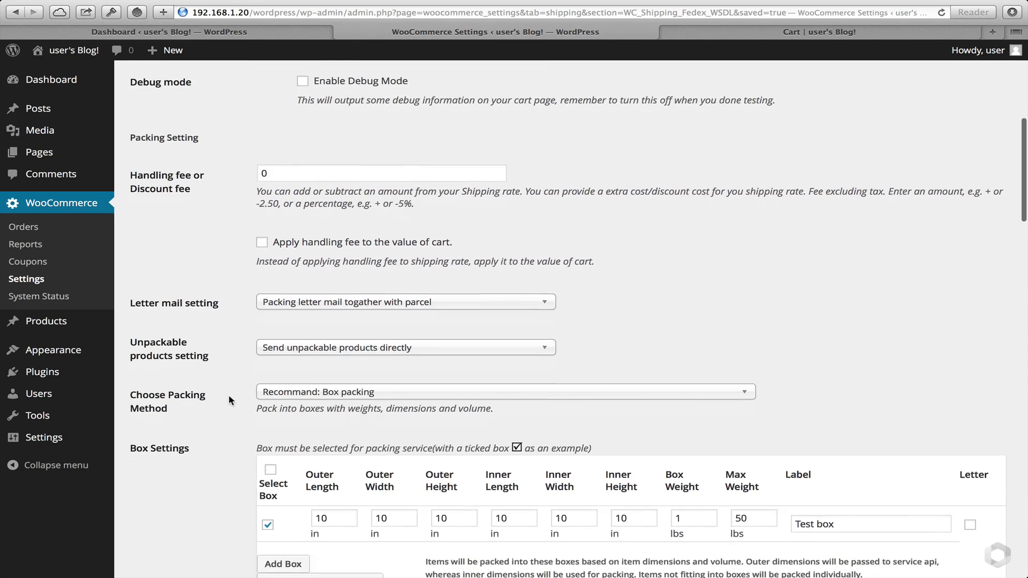
pyautogui.click(311, 328)
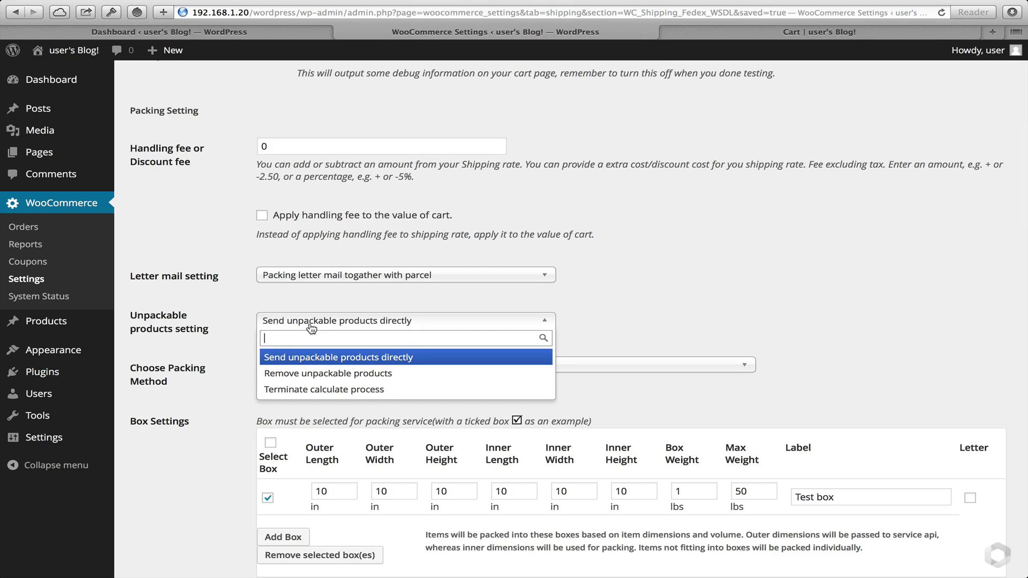
pyautogui.click(311, 327)
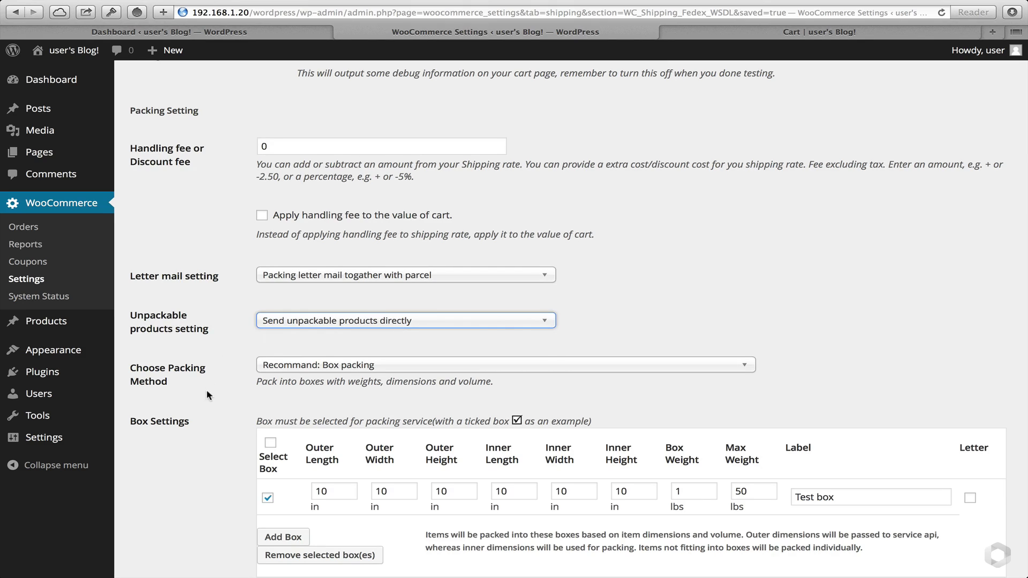
pyautogui.scroll(-3, 207, 391)
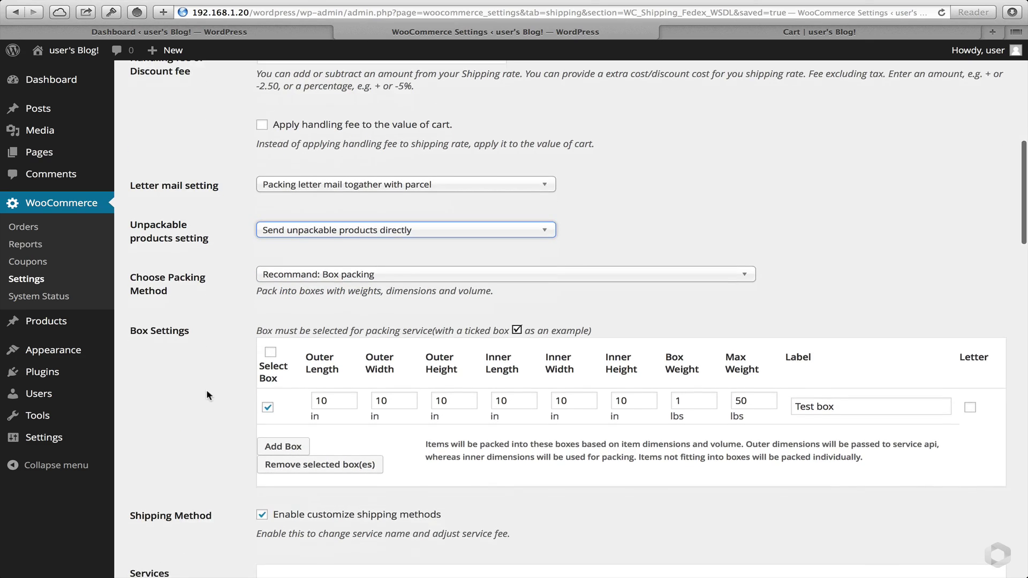
pyautogui.click(332, 275)
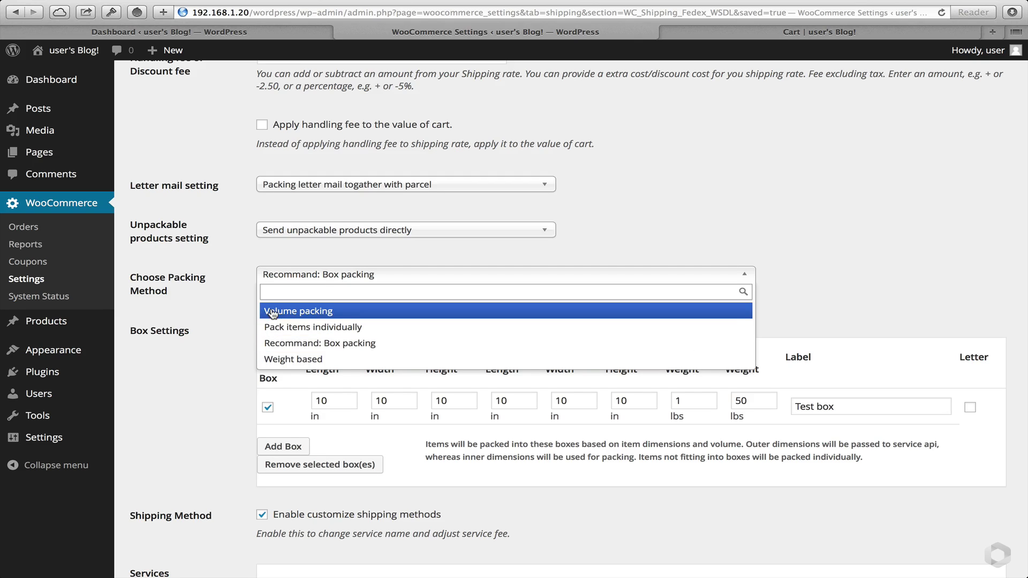
pyautogui.click(234, 312)
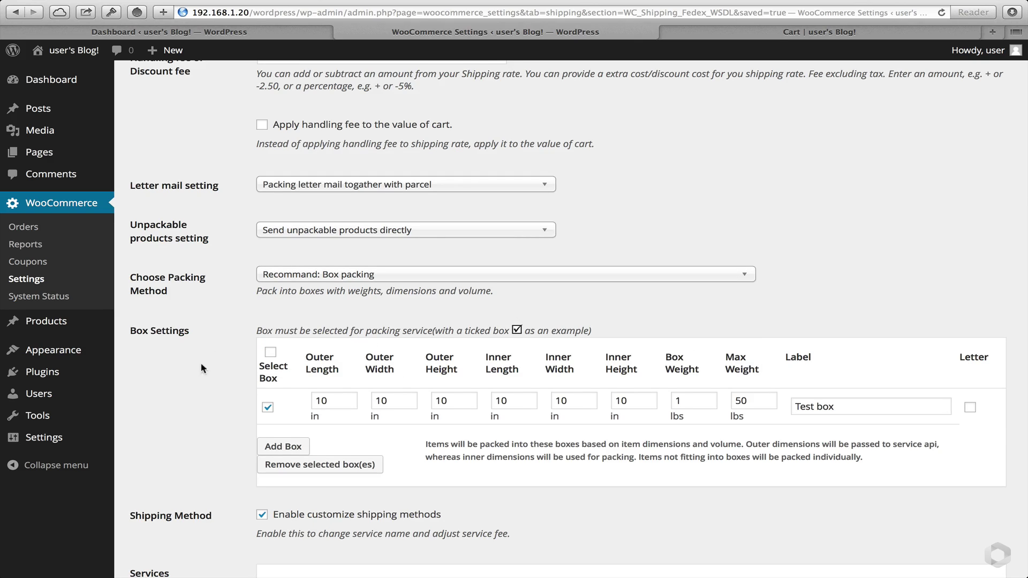
pyautogui.scroll(-2, 196, 377)
pyautogui.scroll(-1, 196, 380)
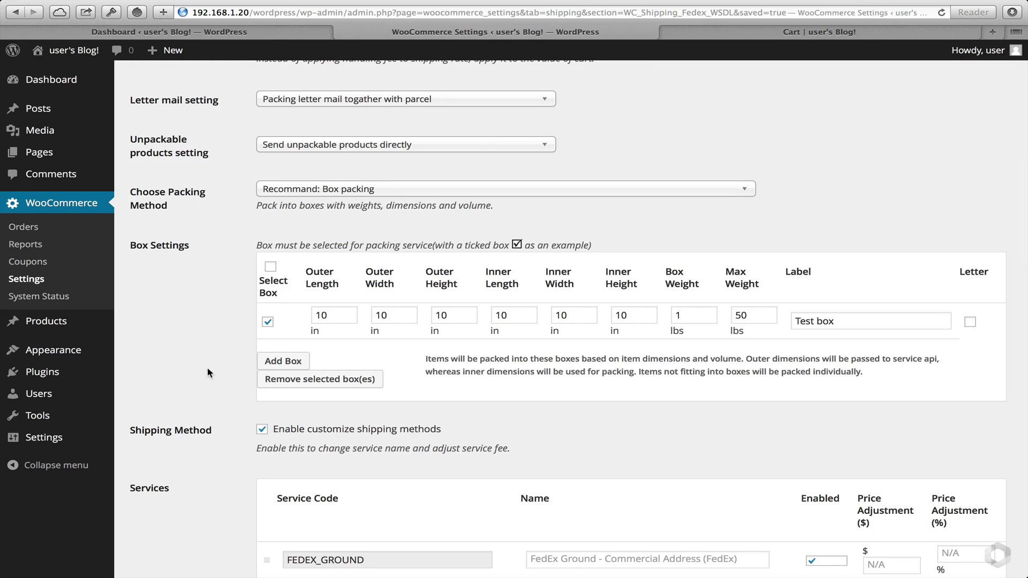
pyautogui.scroll(-2, 208, 368)
pyautogui.scroll(-5, 214, 352)
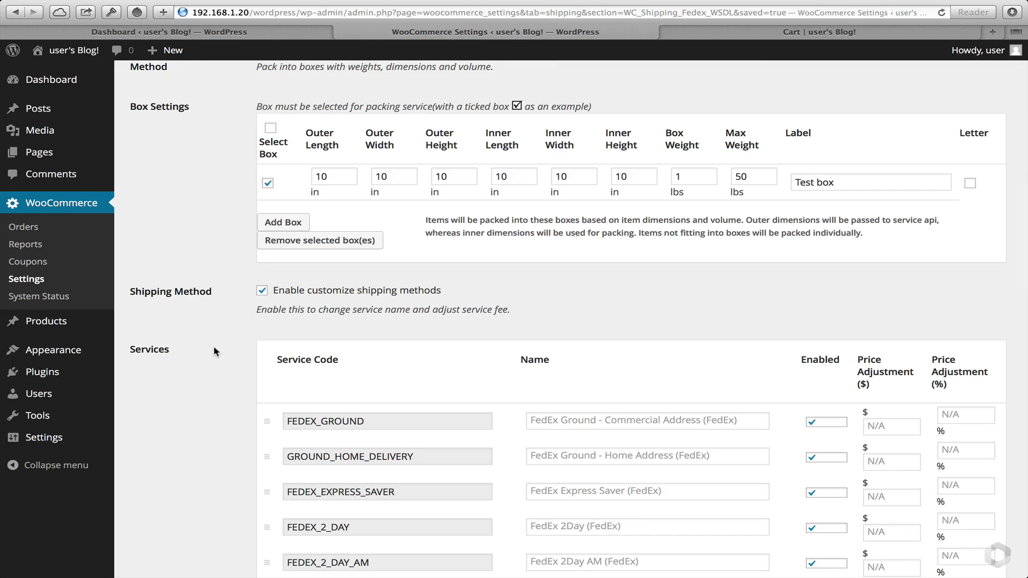
pyautogui.scroll(-11, 214, 352)
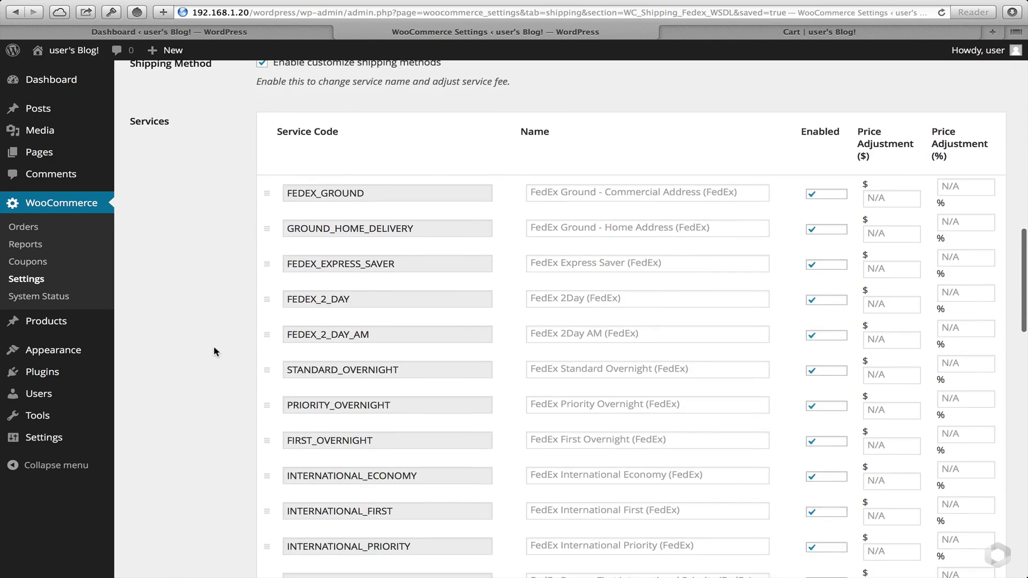
pyautogui.scroll(-3, 214, 352)
pyautogui.scroll(2, 214, 352)
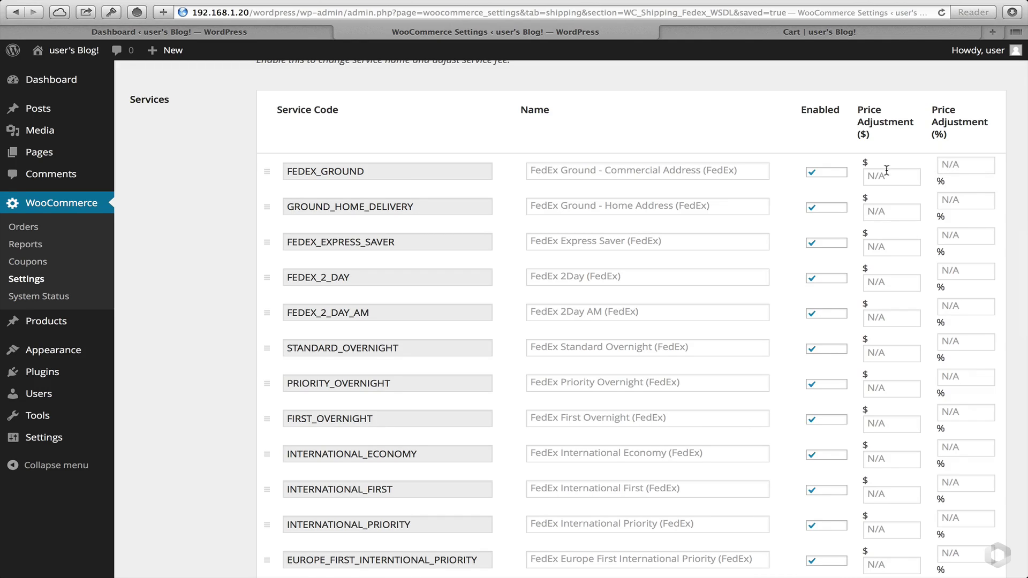
pyautogui.scroll(-10, 780, 294)
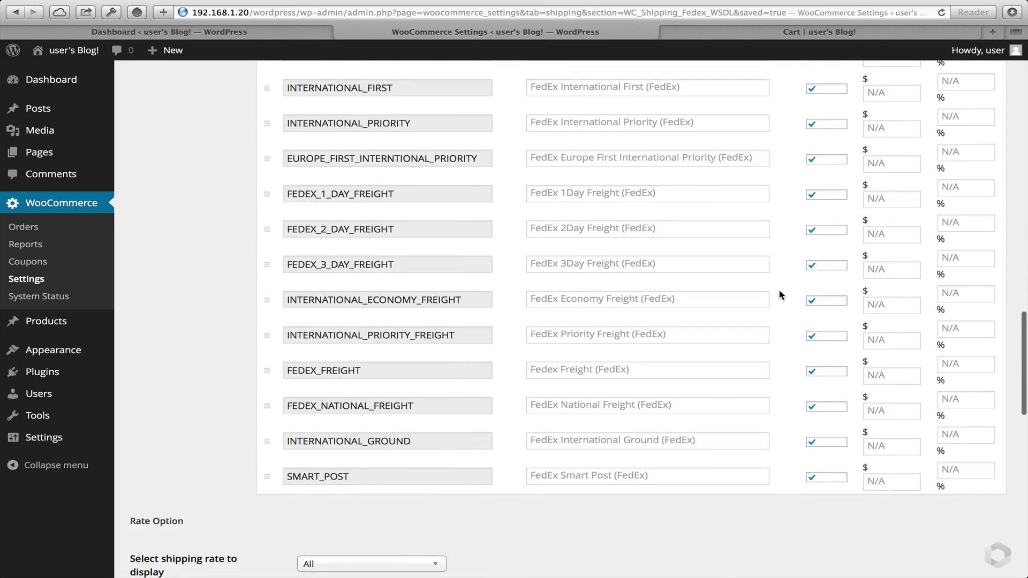
pyautogui.scroll(10, 780, 295)
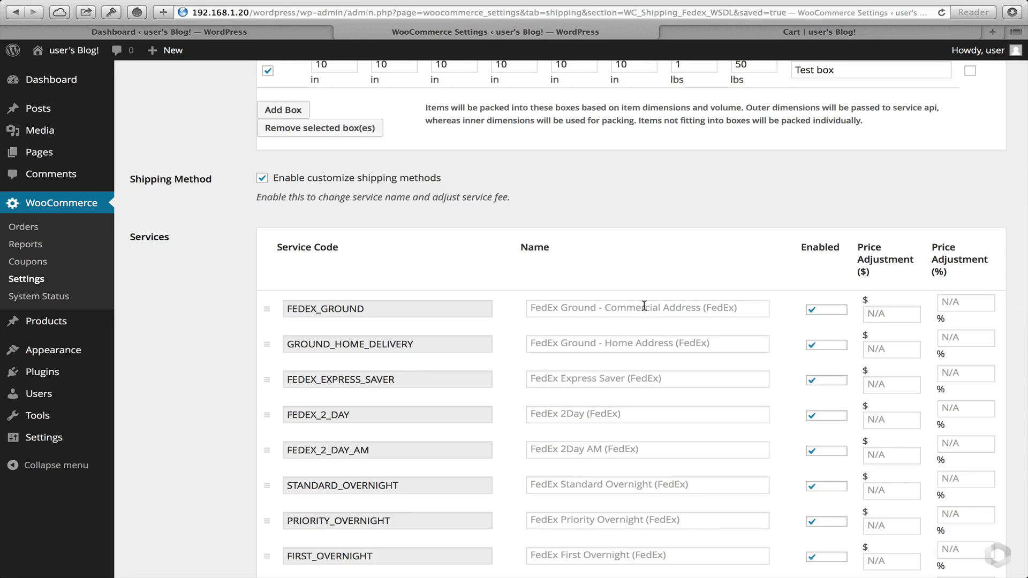
pyautogui.click(645, 305)
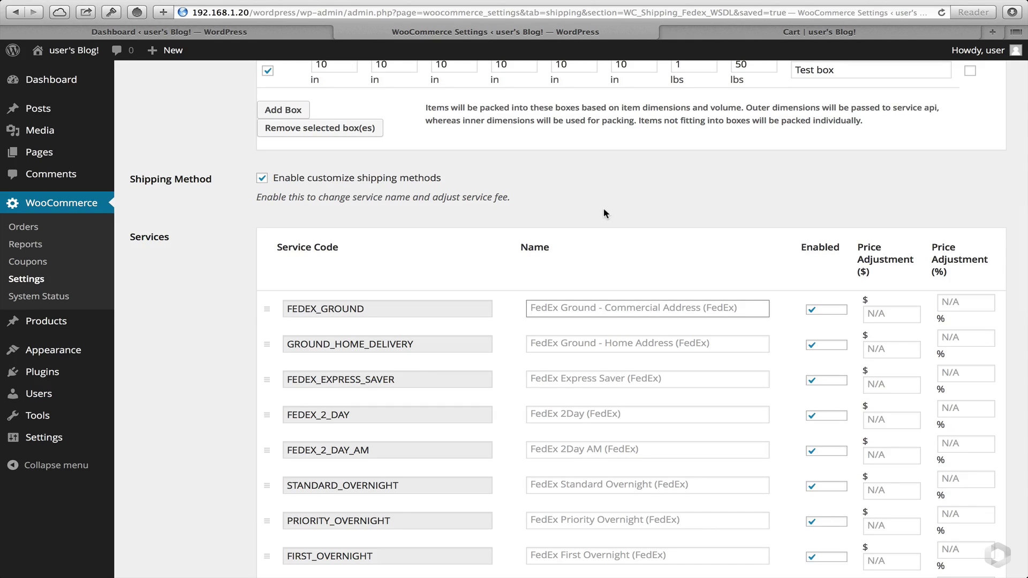
pyautogui.click(204, 285)
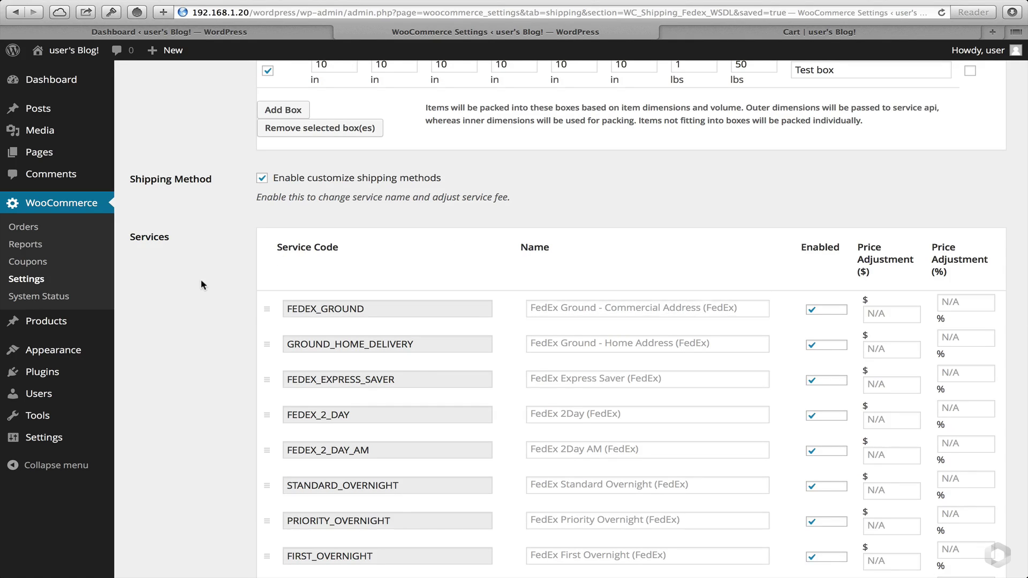
pyautogui.scroll(-9, 202, 284)
pyautogui.scroll(-8, 203, 284)
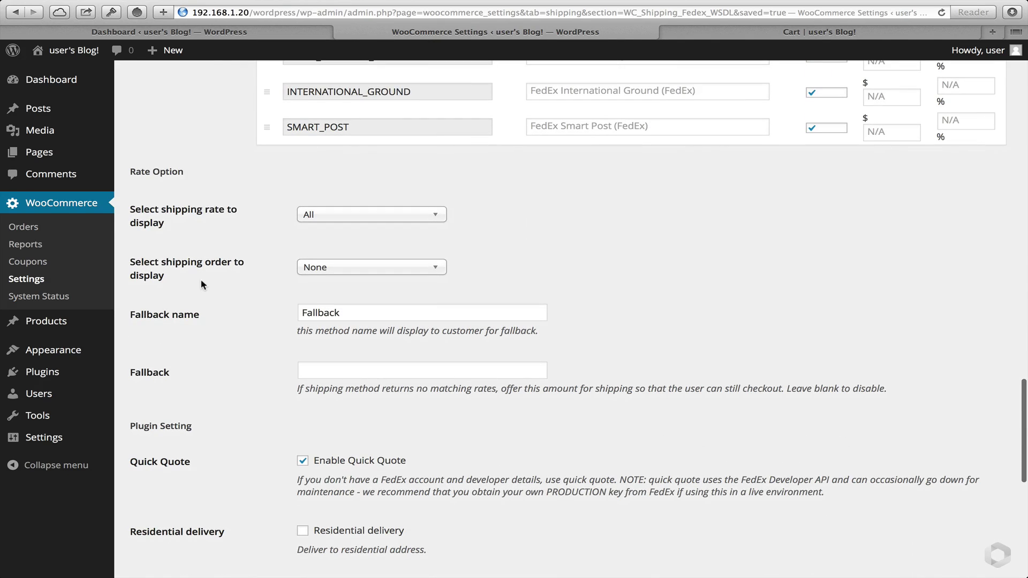
pyautogui.click(362, 215)
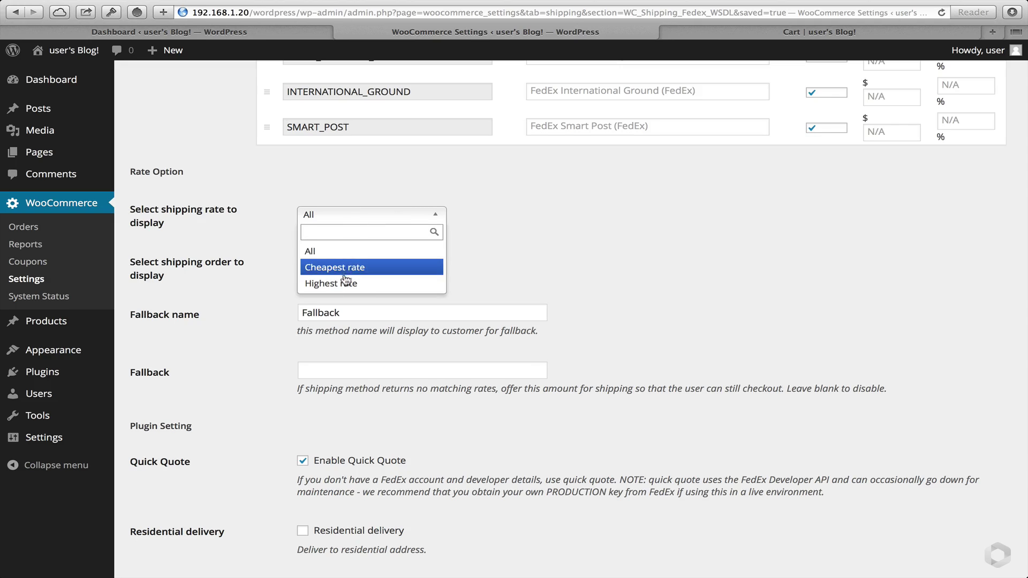
pyautogui.click(270, 275)
pyautogui.scroll(-5, 237, 309)
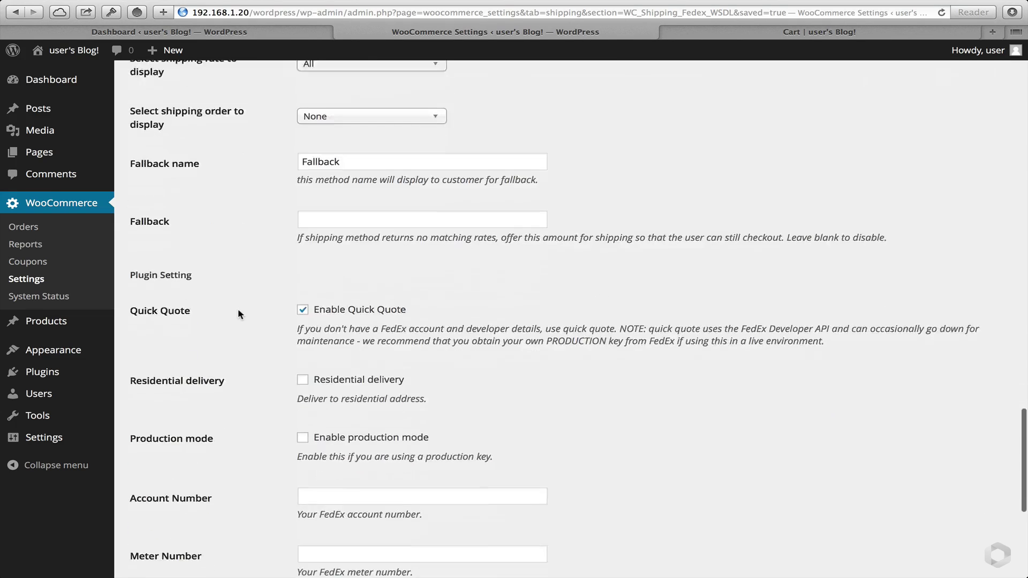
pyautogui.scroll(-1, 239, 314)
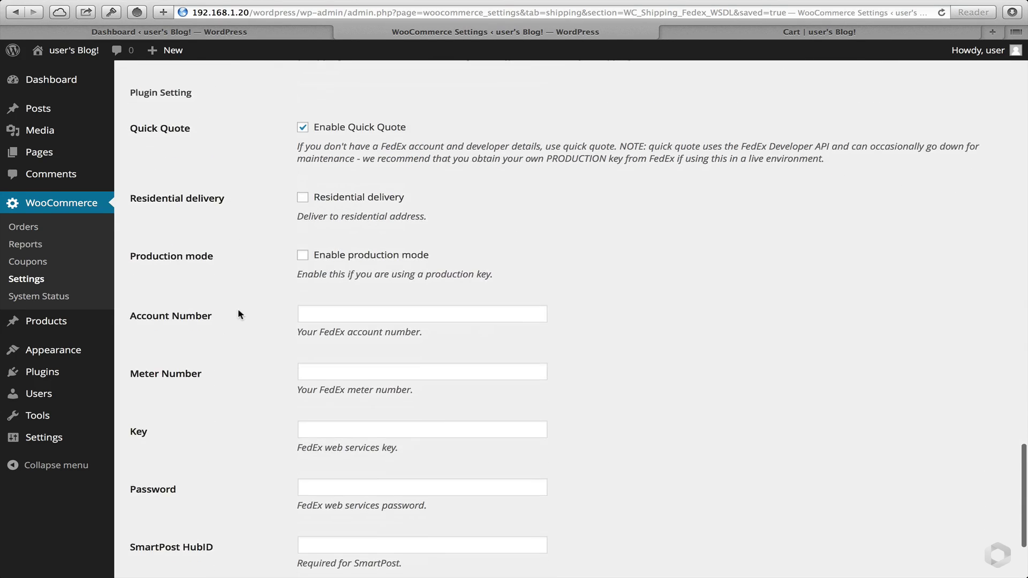
pyautogui.scroll(-1, 239, 314)
pyautogui.scroll(-2, 239, 313)
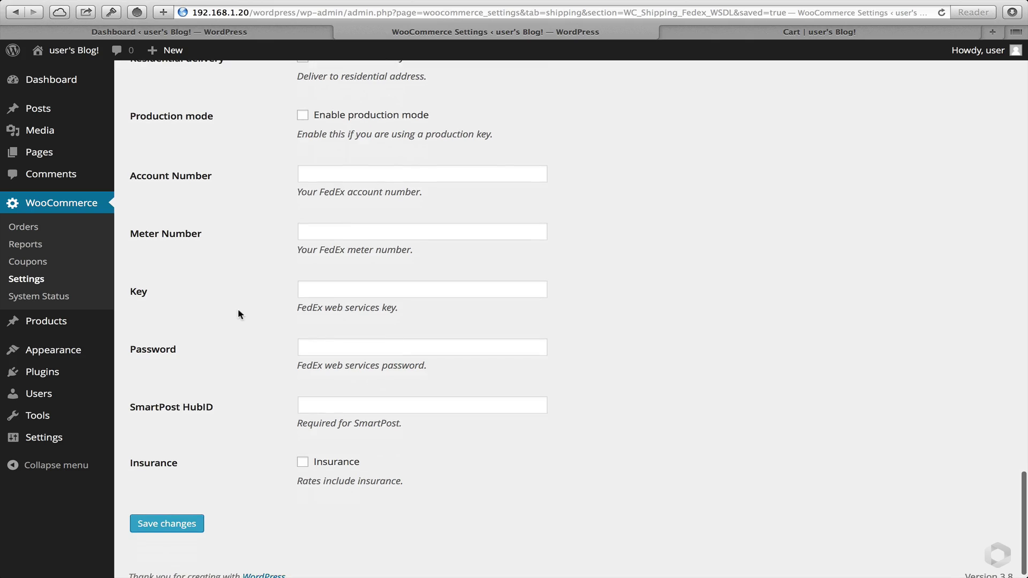